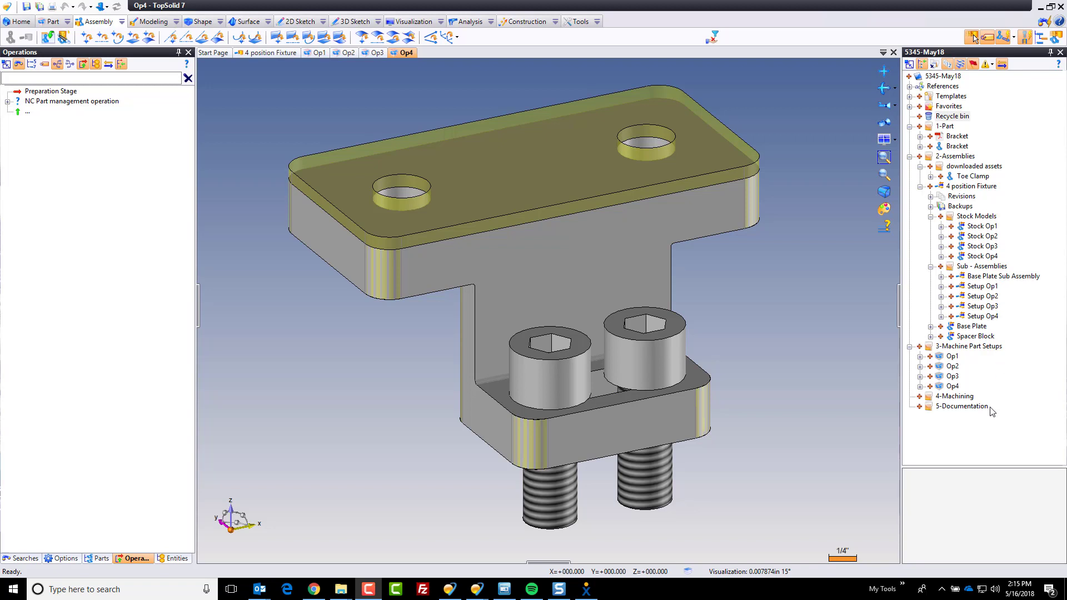
- Create a new Machining document in the 4-Machining folder from the Haas VF4 template
left_click(962, 397)
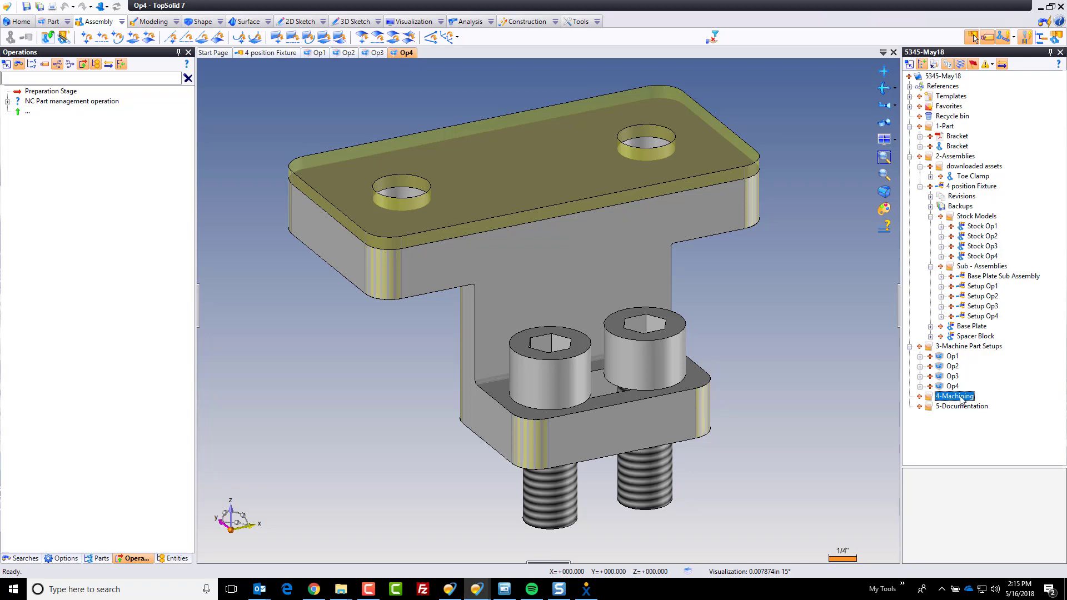
right_click(962, 399)
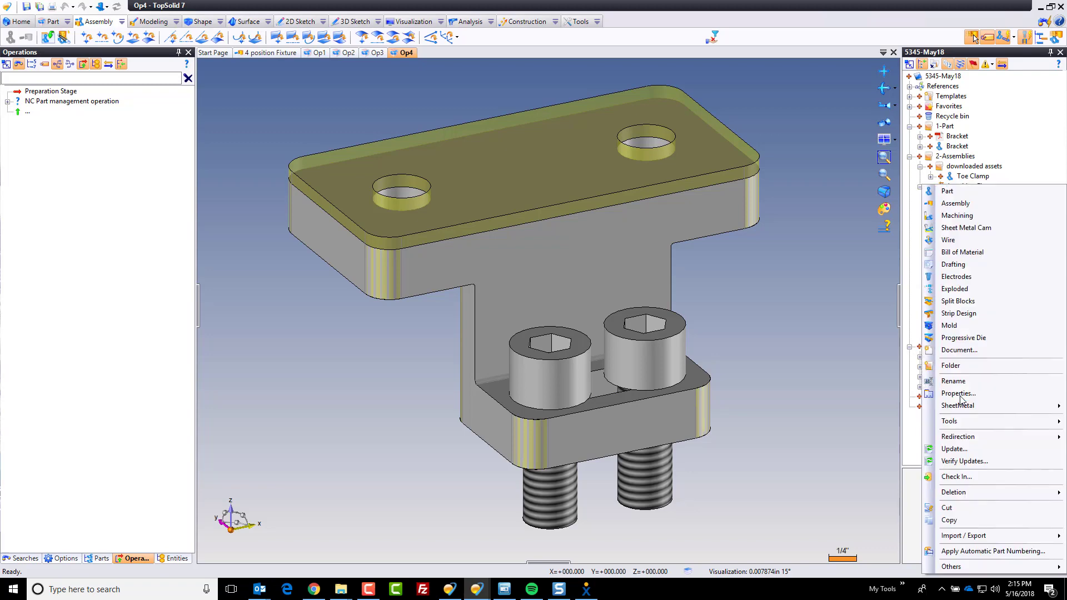
left_click(986, 215)
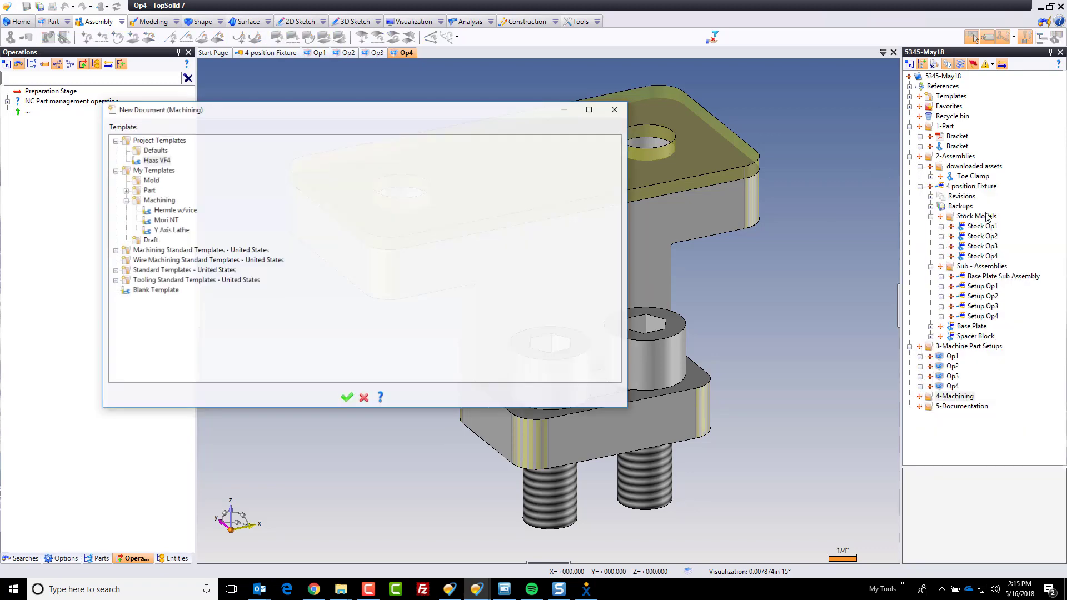
left_click(156, 161)
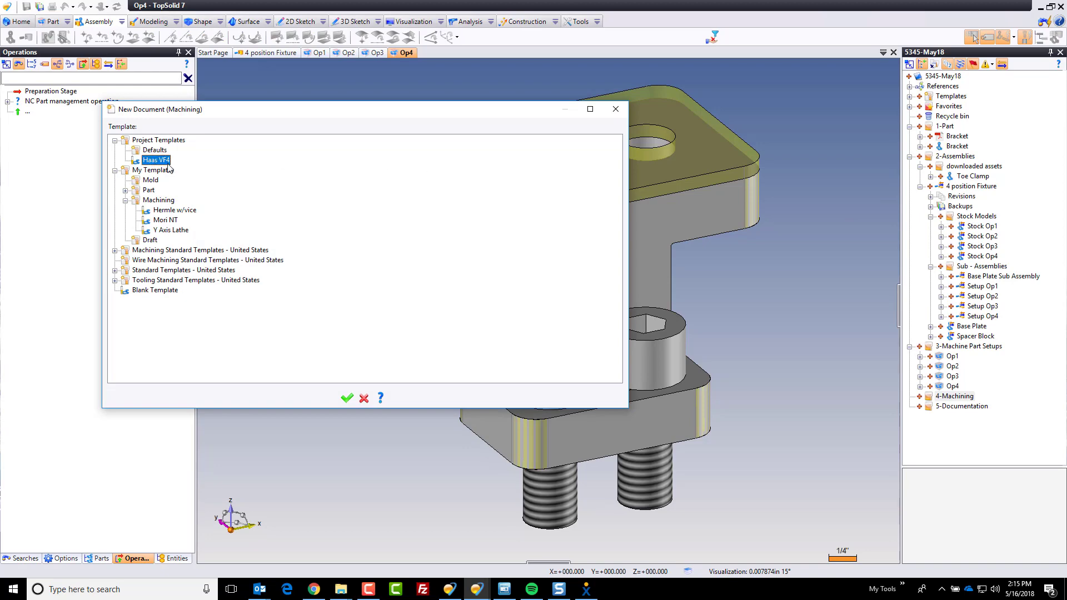
left_click(346, 397)
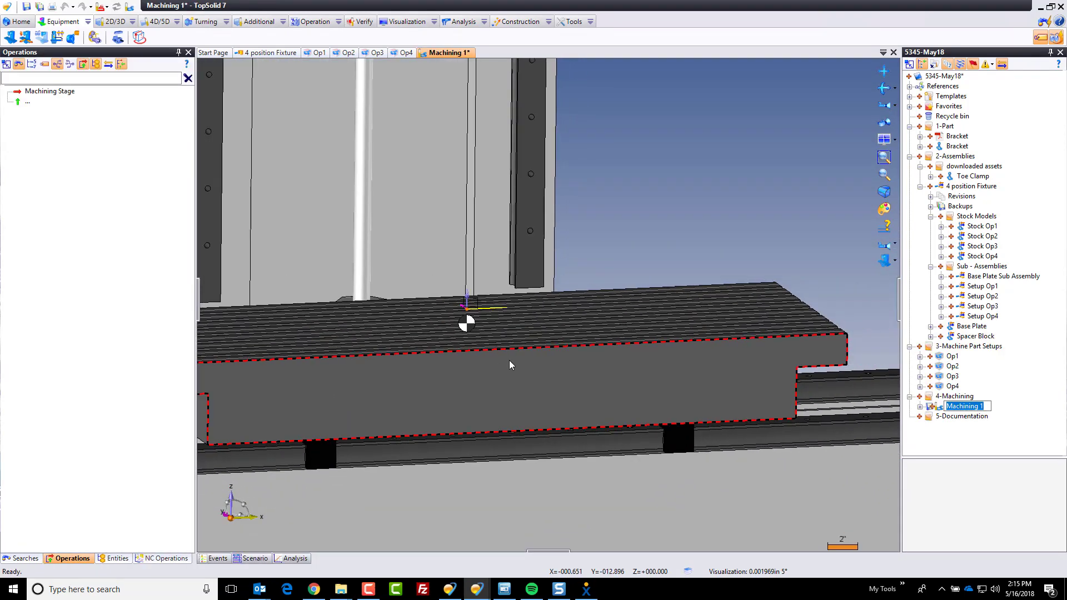
- Keep the name Machining 1, review the Haas VF4 tool list, and orbit the machine
scroll(509, 360, "down", 1)
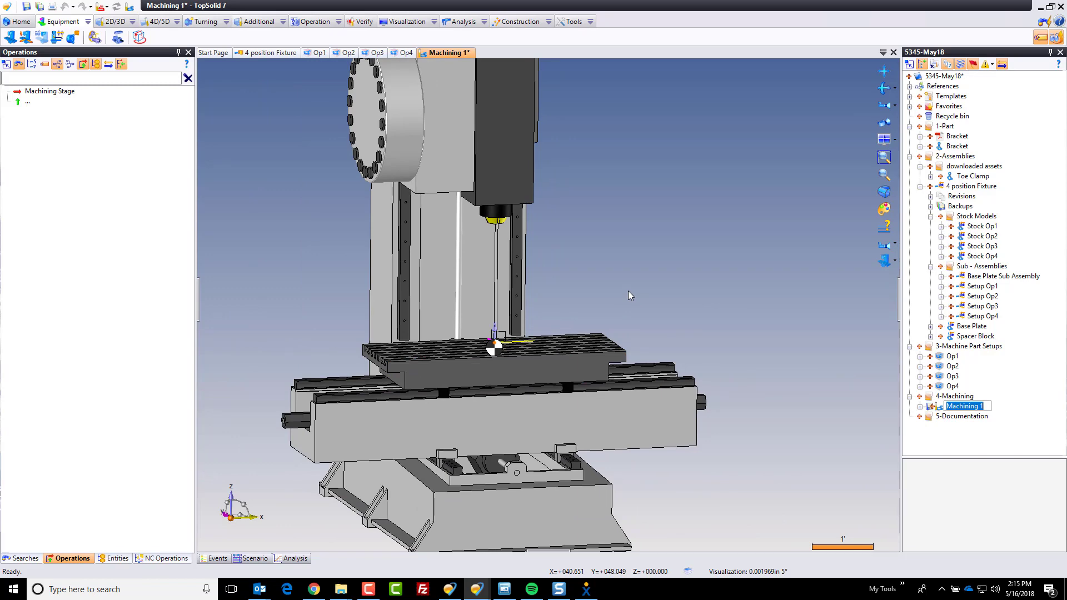
left_click(94, 38)
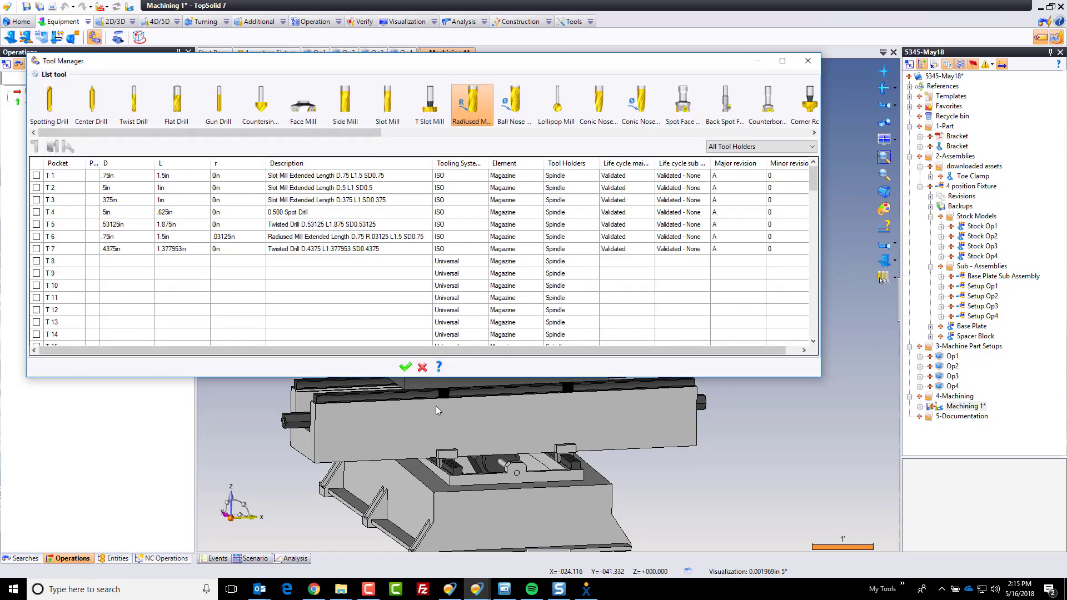
left_click(405, 367)
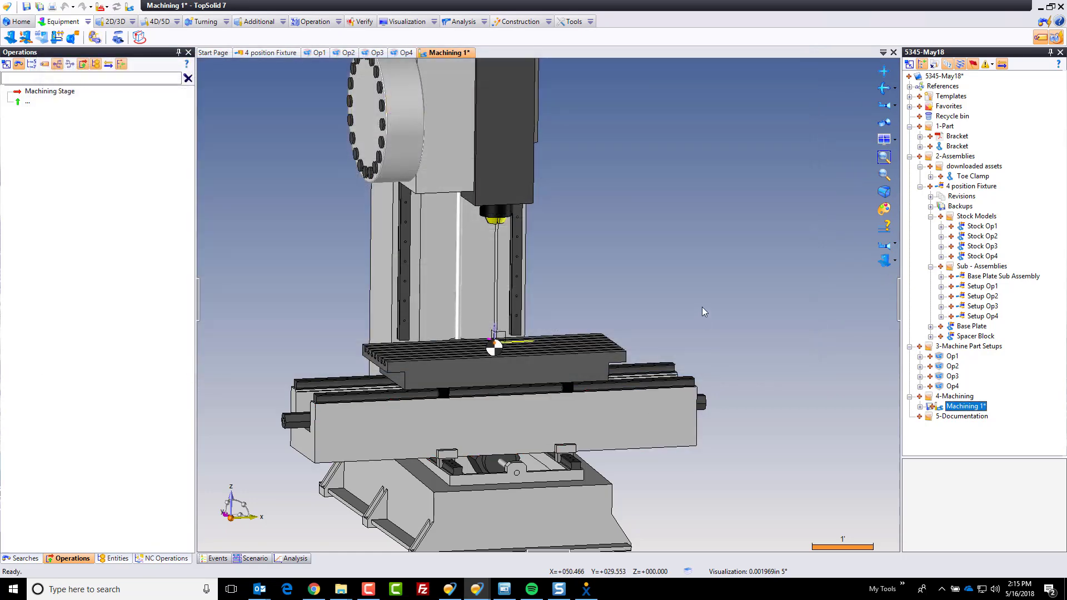
middle_click_drag(703, 312, 710, 326)
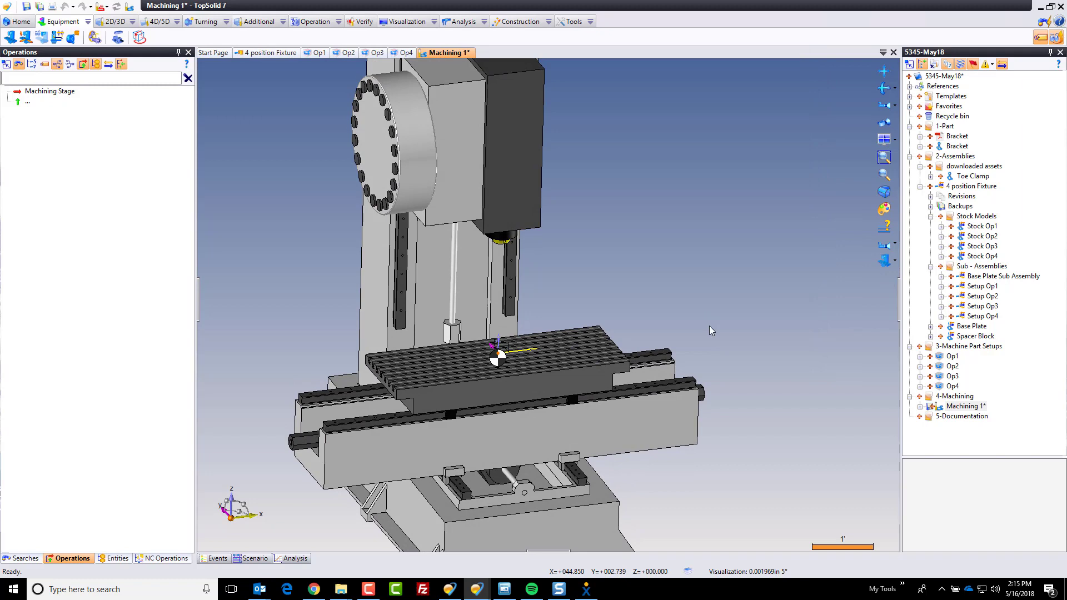
- Include the Base Plate Sub Assembly in the machining document without stock
left_click(995, 277)
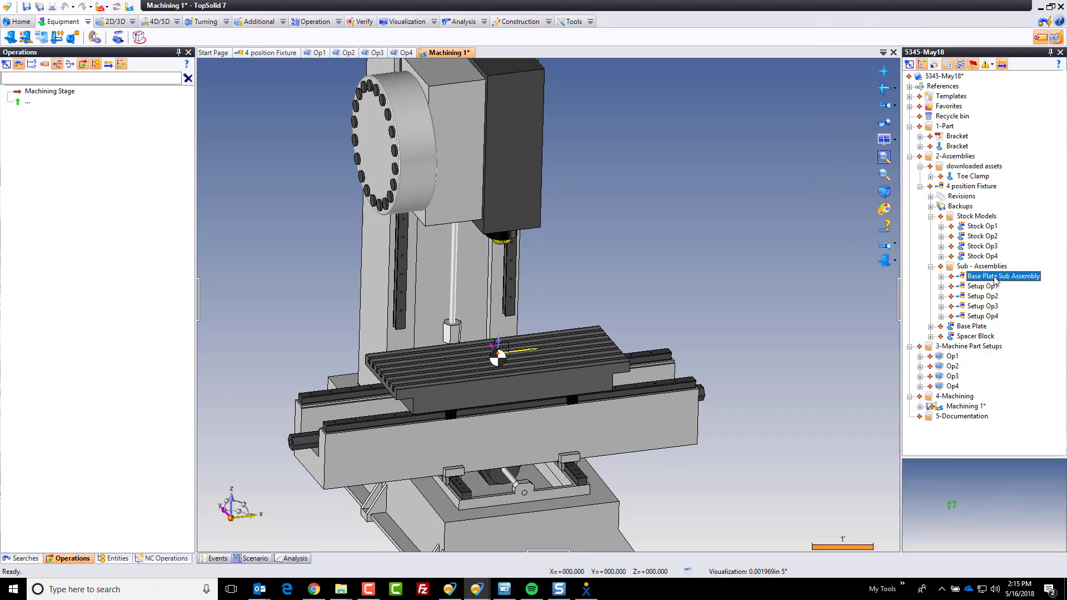
left_click_drag(1000, 277, 699, 264)
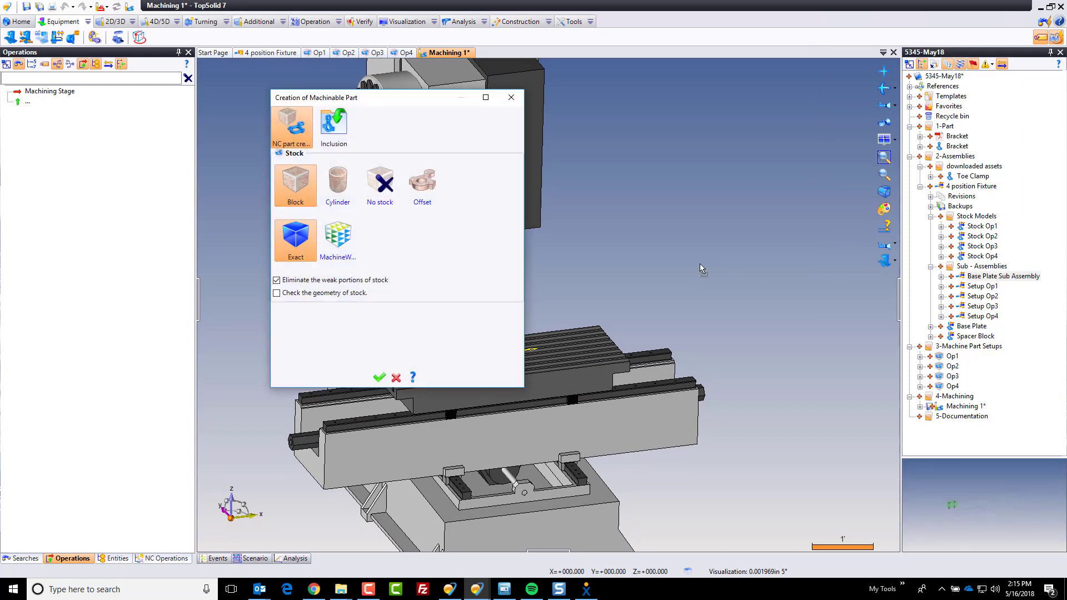
left_click(334, 125)
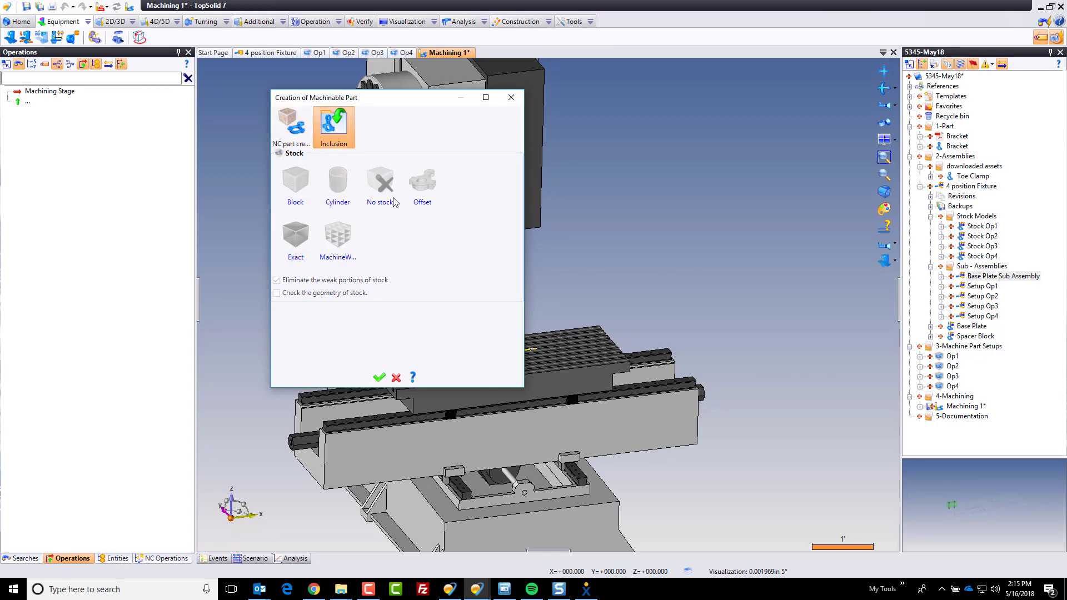
left_click(379, 377)
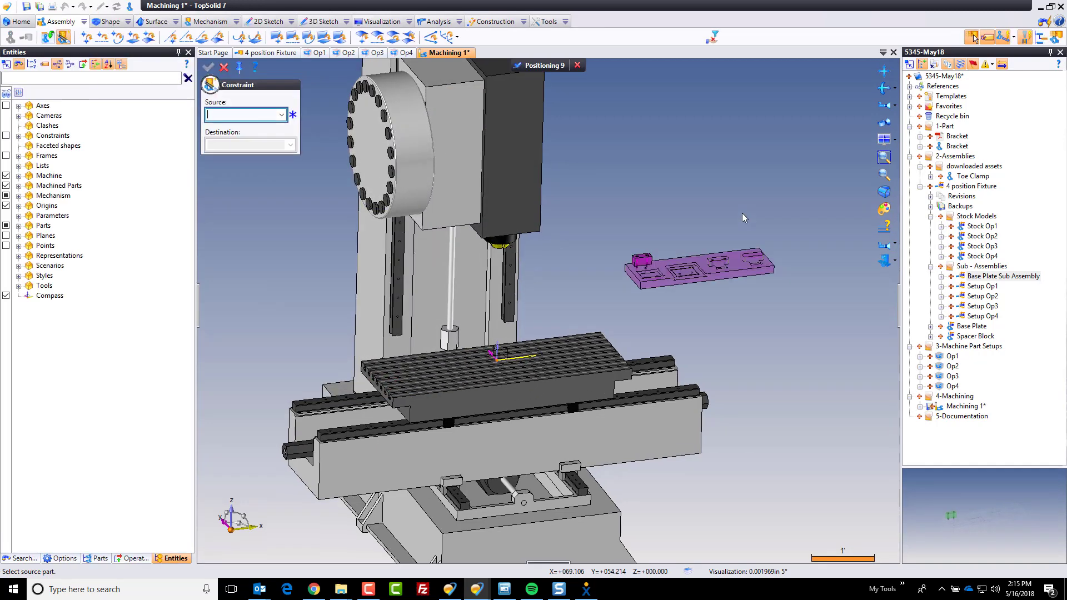
- Constrain the base plate's underside plane-on-plane to the machine table top
scroll(689, 268, "up", 3)
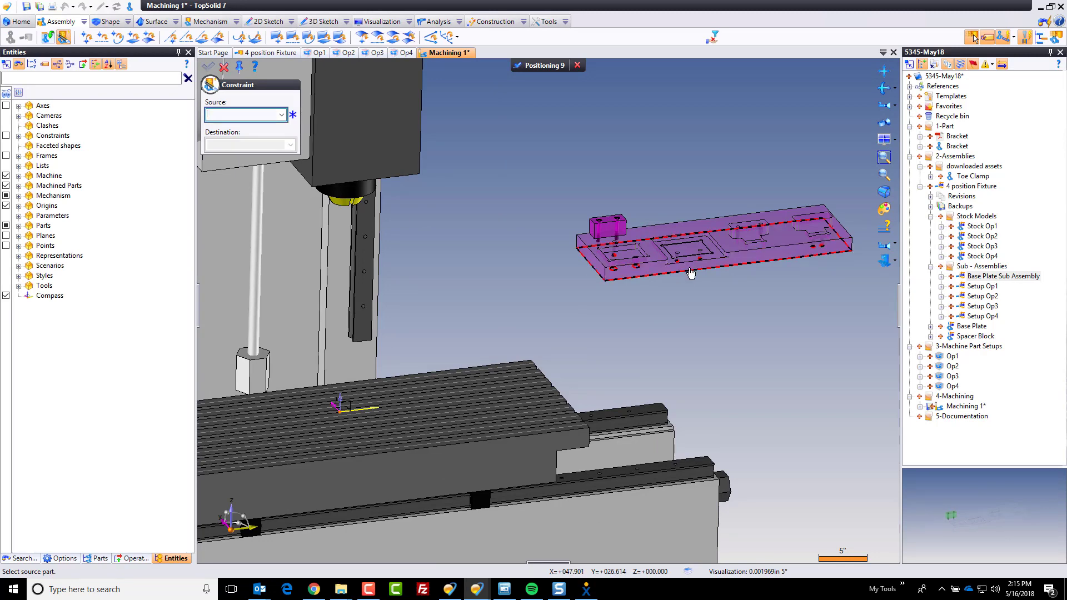
left_click(689, 267)
scroll(445, 441, "up", 5)
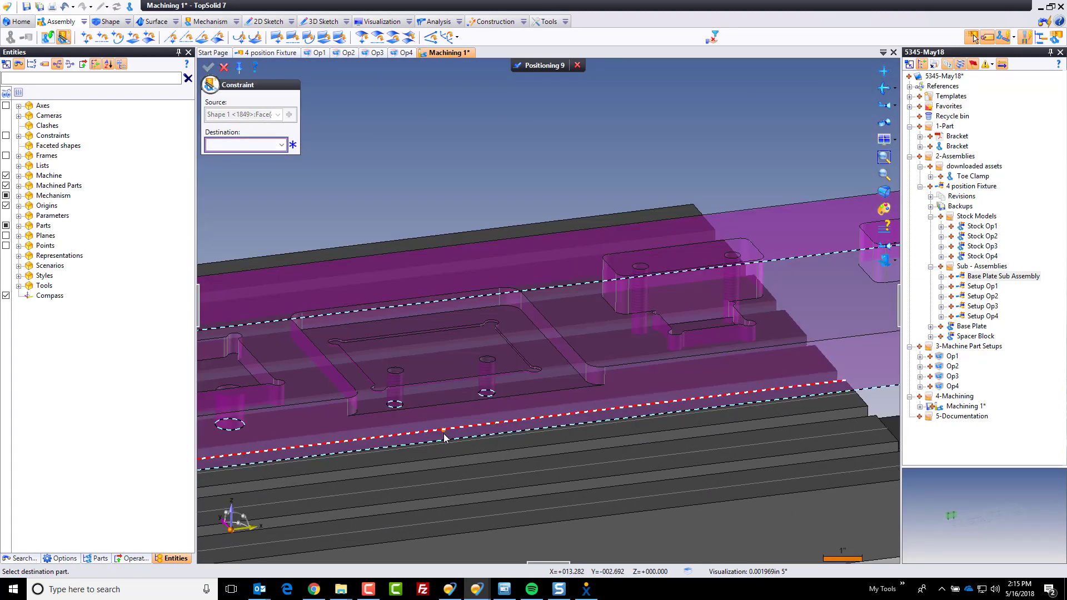
middle_click_drag(445, 442, 448, 453)
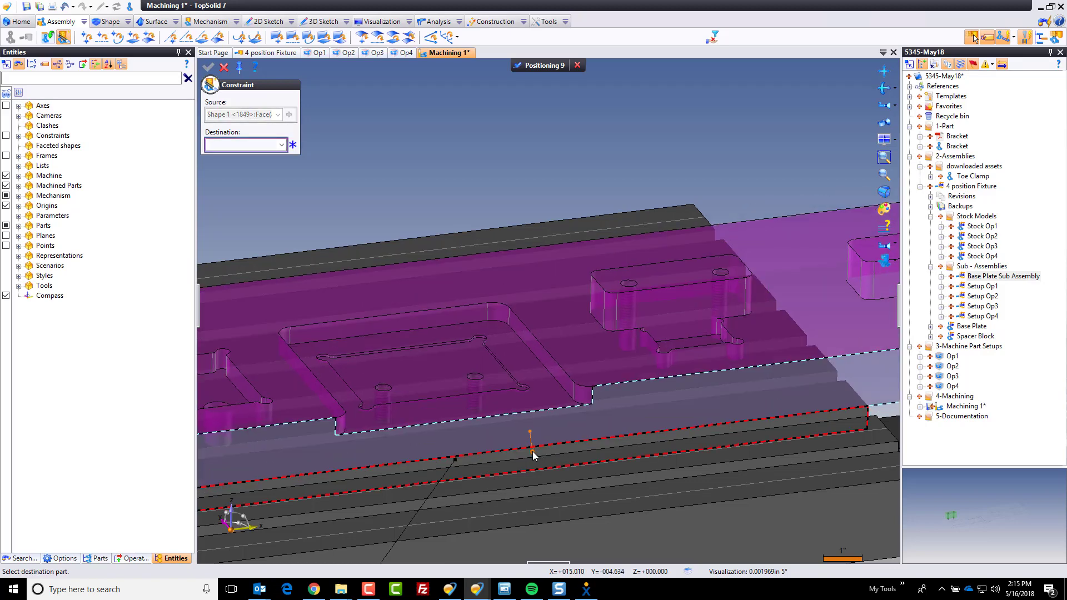
left_click(532, 452)
scroll(665, 413, "down", 5)
middle_click_drag(627, 451, 656, 462)
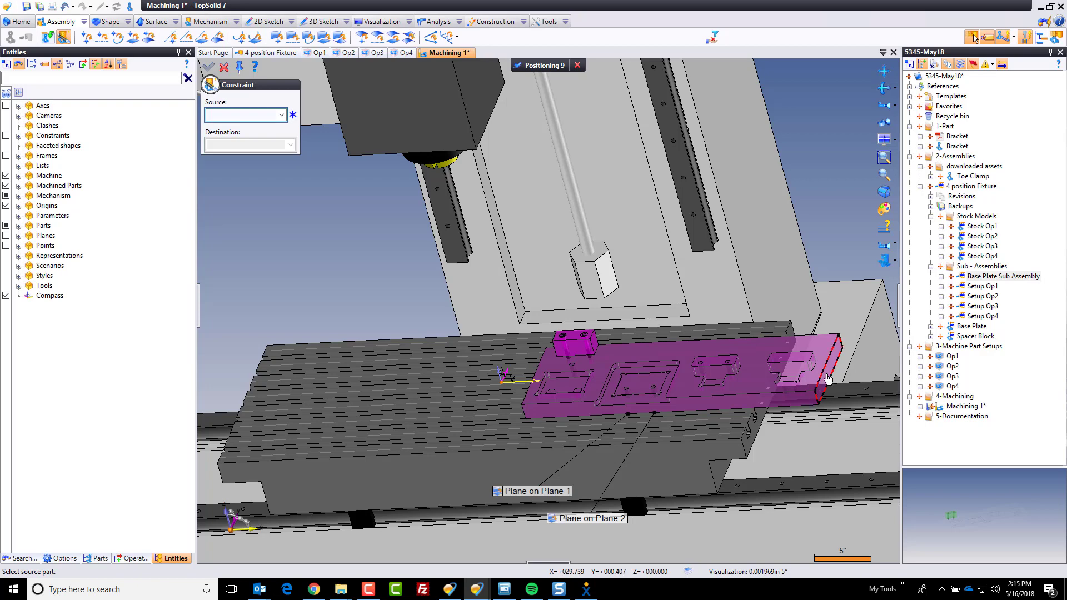
- Align the plate's end face with the table's end face at an offset of 8
left_click(830, 381)
scroll(769, 418, "up", 3)
left_click(758, 411)
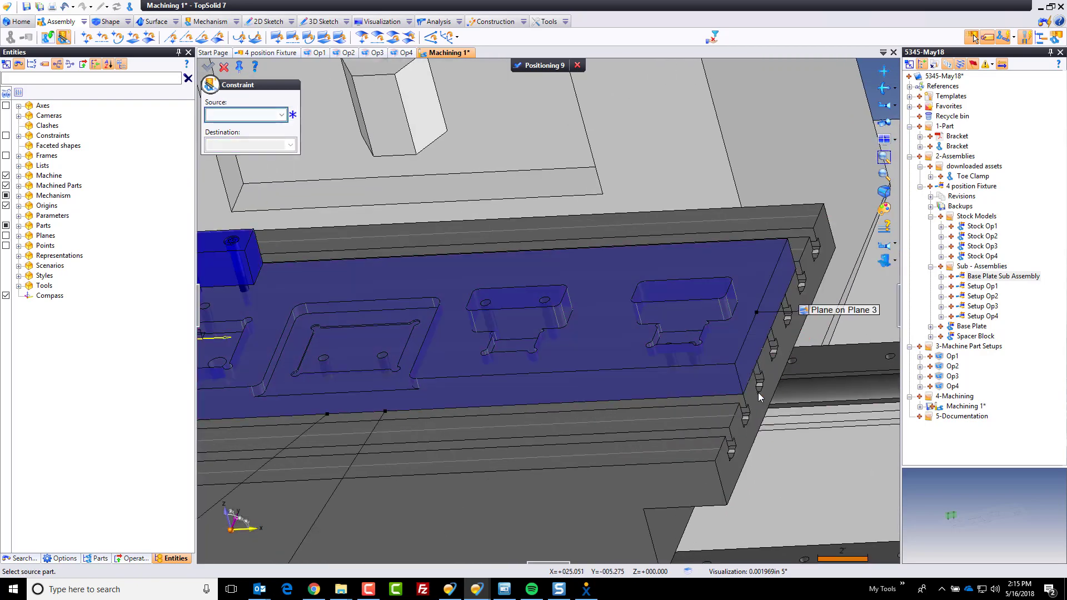
left_click(845, 316)
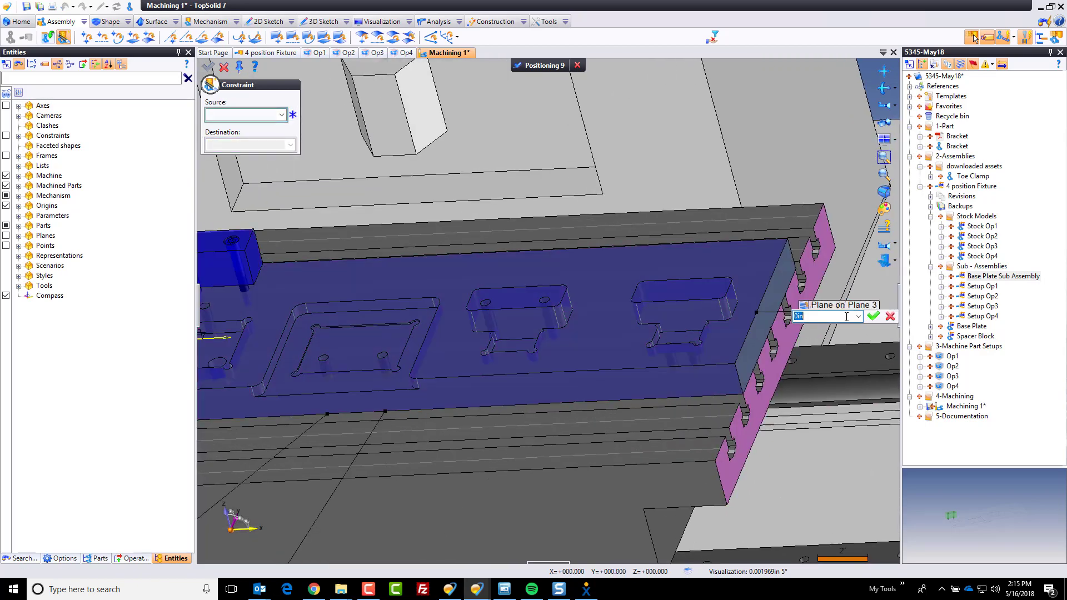
key("Return")
scroll(450, 293, "down", 5)
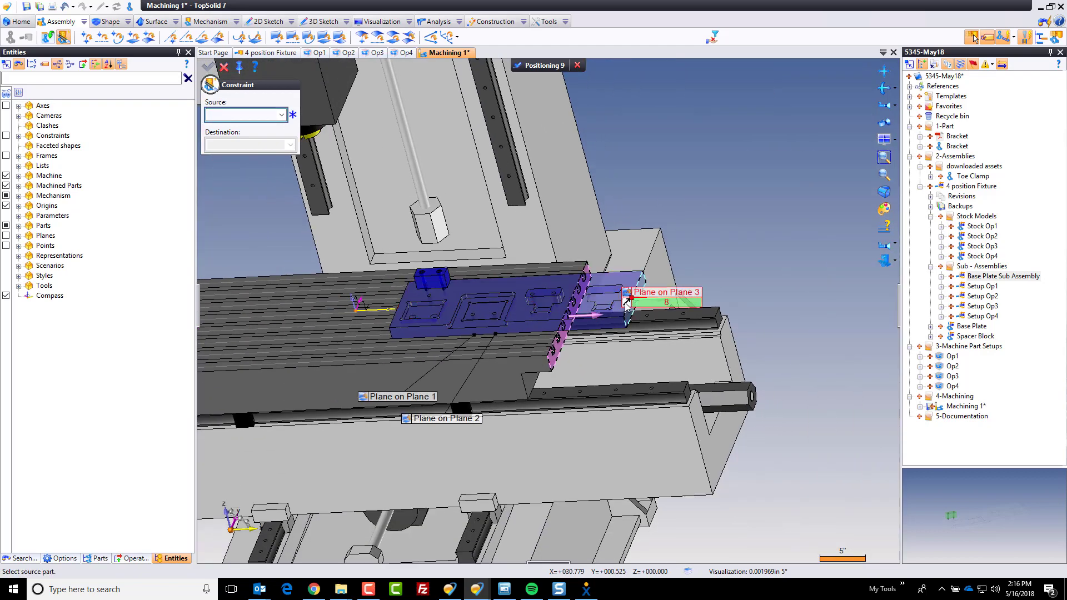
middle_click_drag(623, 327, 613, 345)
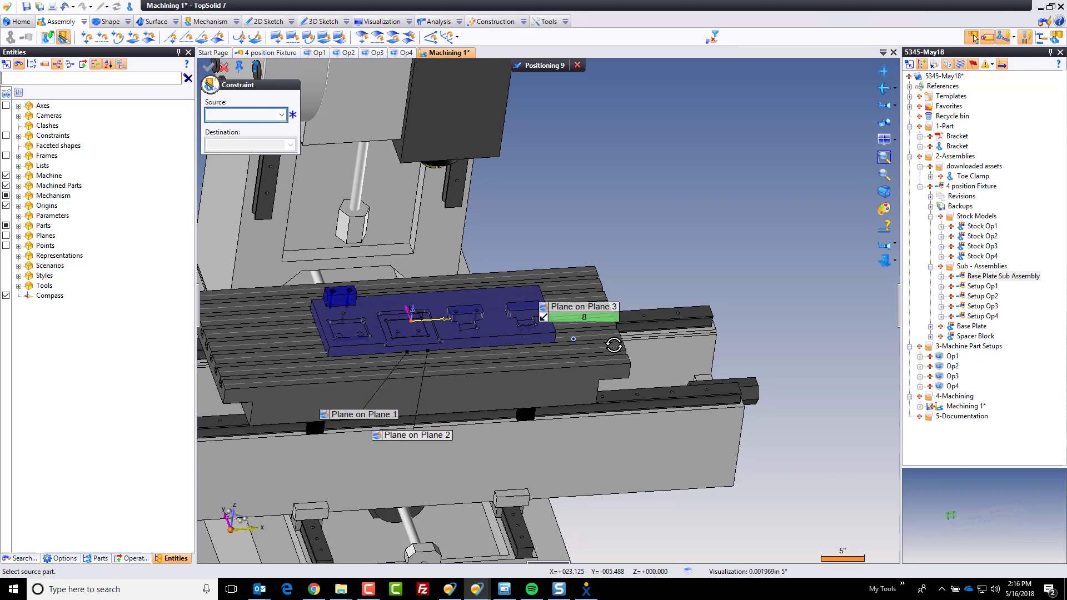
- Validate the base plate position and attach it to the machine Table instead of Ground
left_click(539, 66)
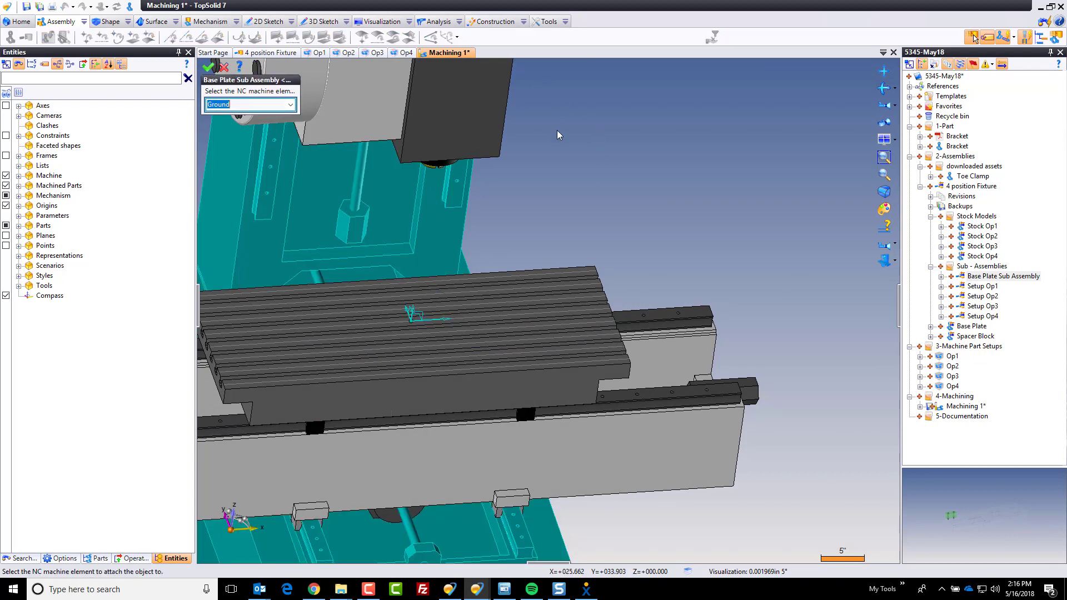
middle_click_drag(702, 209, 744, 207)
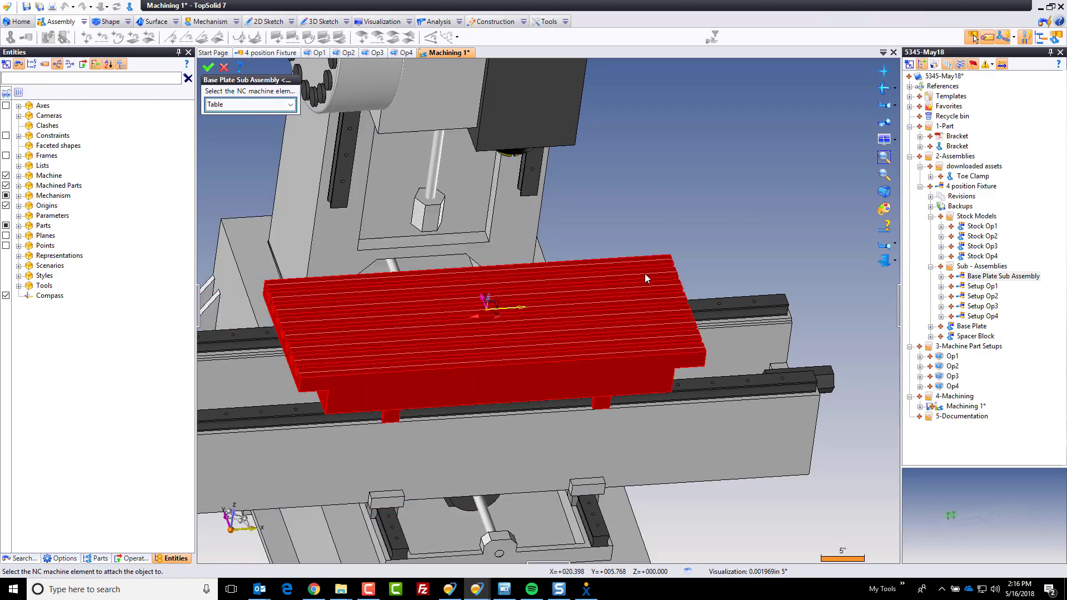
left_click(645, 273)
left_click(207, 67)
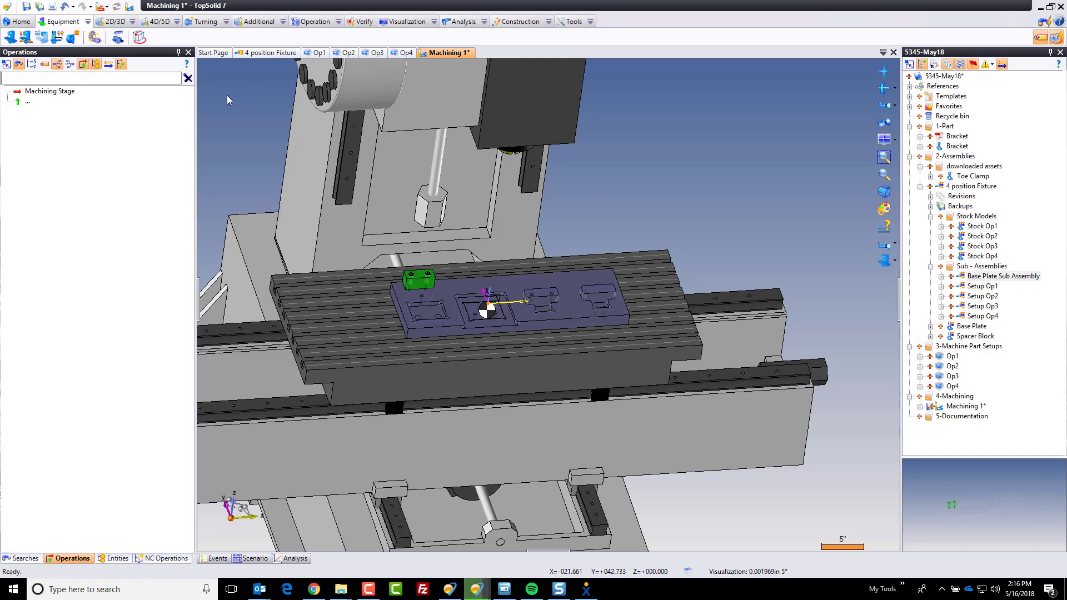
- Save, then add Op1 as a machinable part with faceted stock at 0.0005in tolerance
key("ctrl+s")
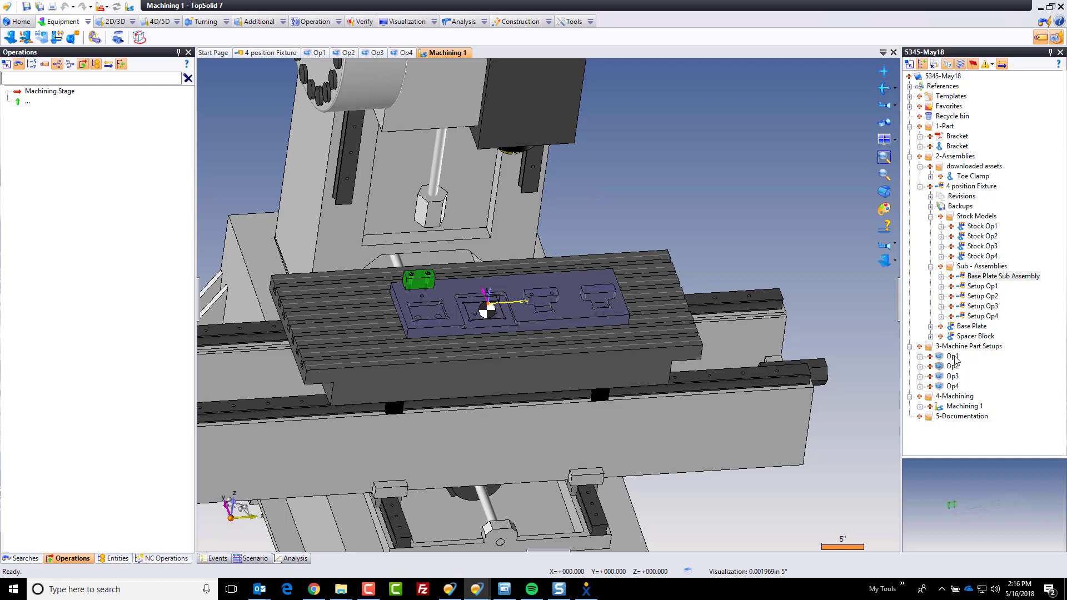
left_click_drag(952, 357, 684, 206)
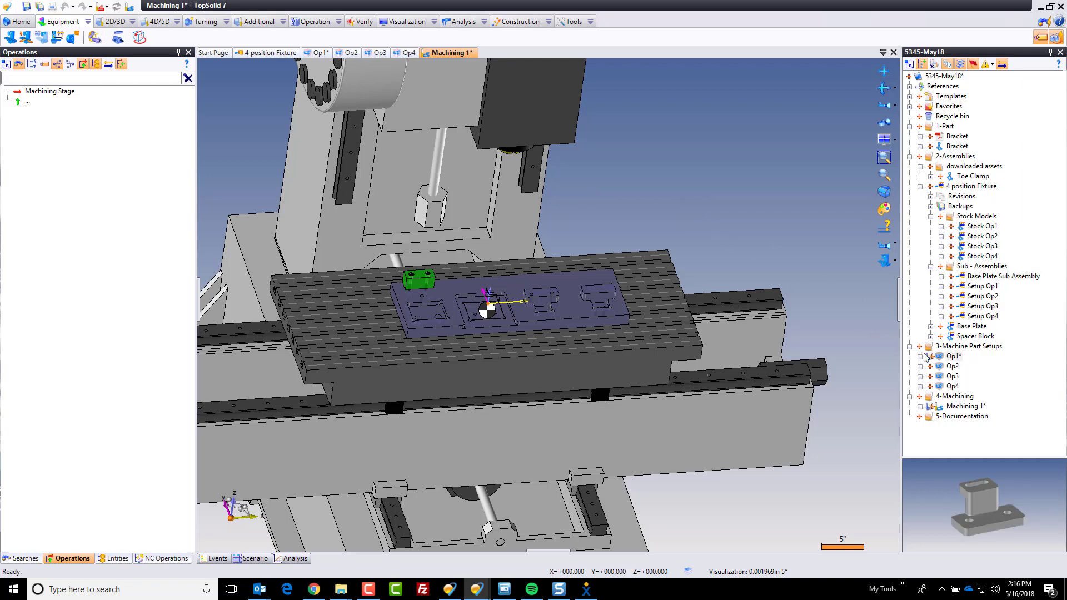
left_click_drag(952, 360, 693, 214)
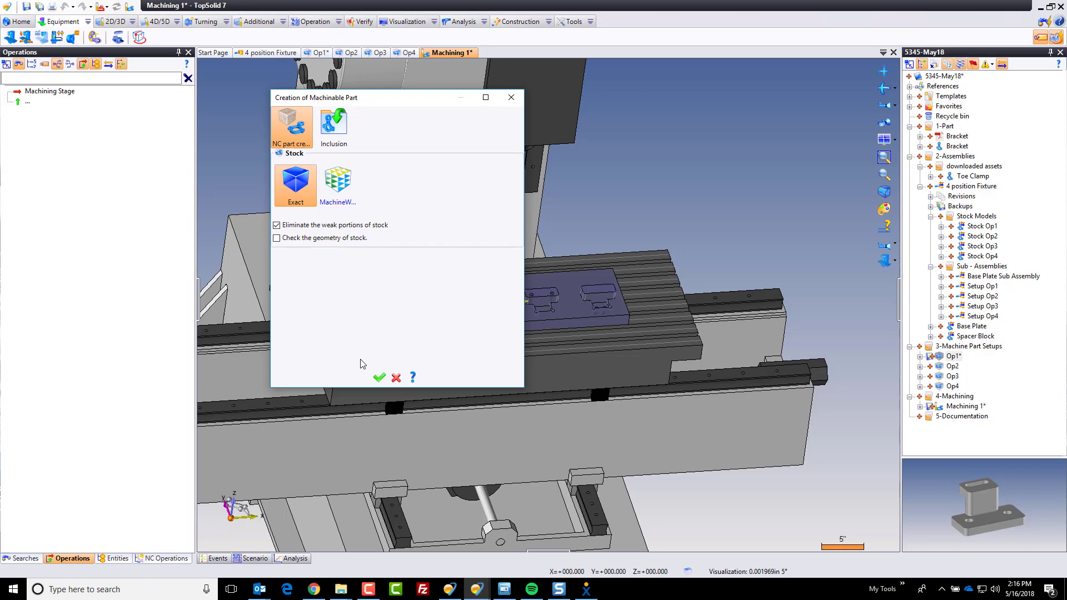
left_click(338, 183)
- Confirm the Op1 machinable part and seat its bottom face on the fixture plate
left_click(379, 378)
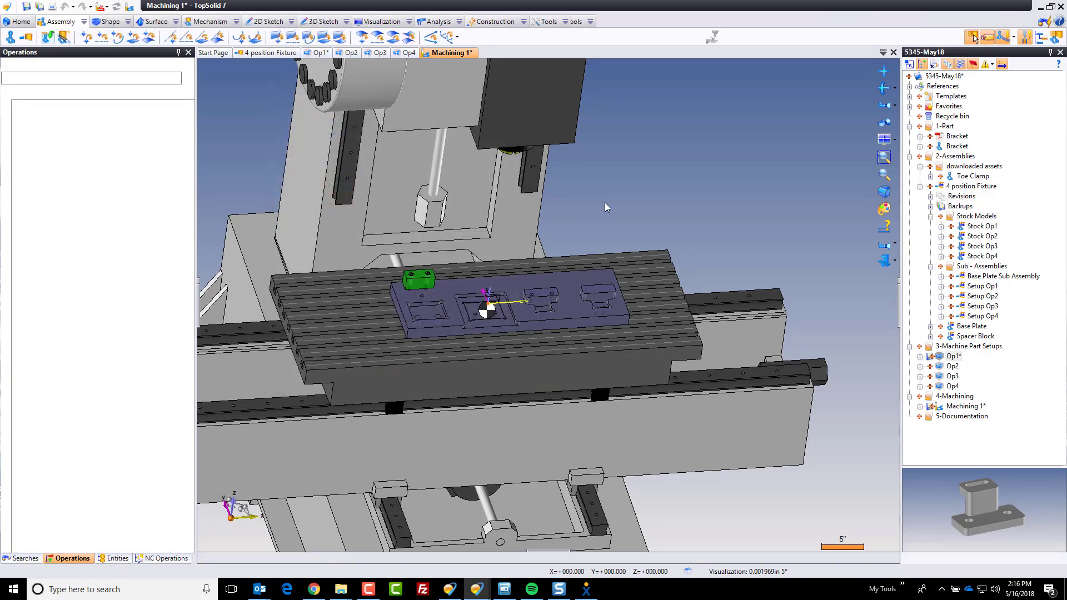
scroll(698, 238, "up", 4)
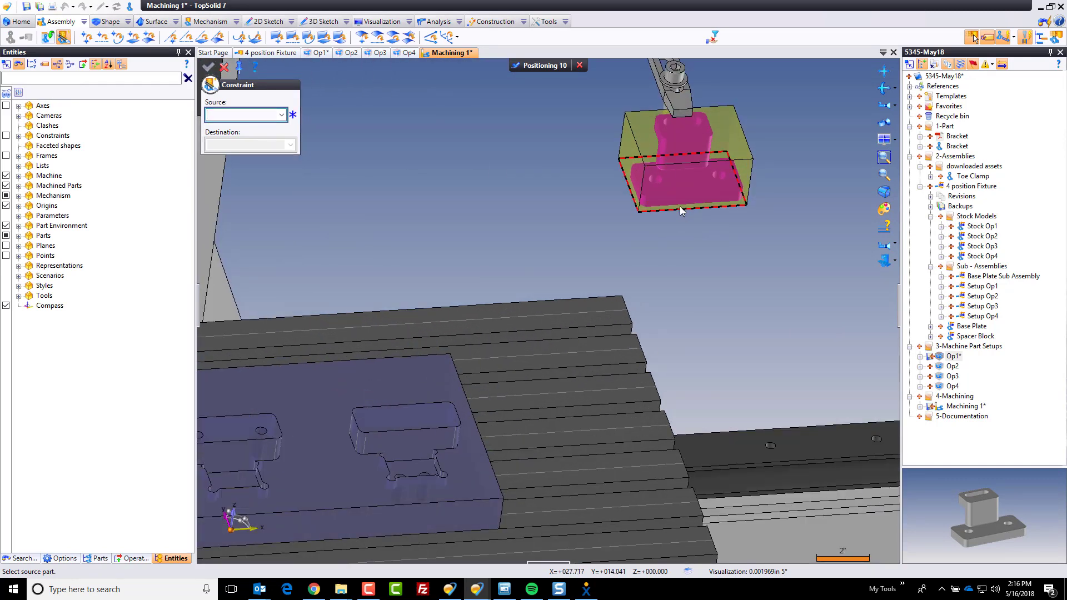
left_click(680, 208)
scroll(782, 247, "down", 5)
left_click(733, 277)
scroll(523, 300, "up", 5)
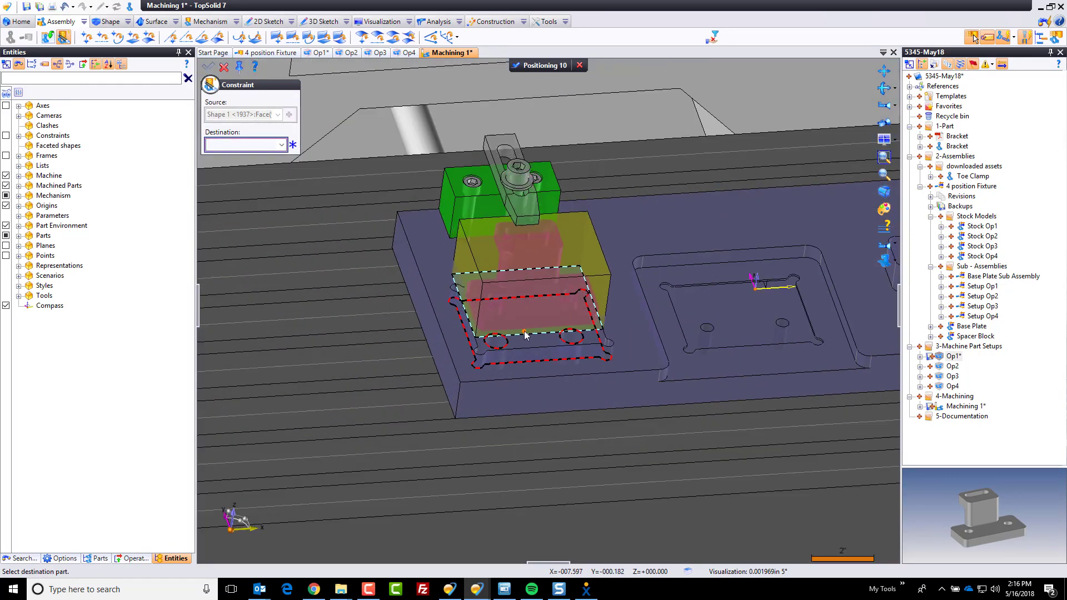
- Align two Op1 holes axis-on-axis with the fixture holes and validate the positioning
left_click(496, 299)
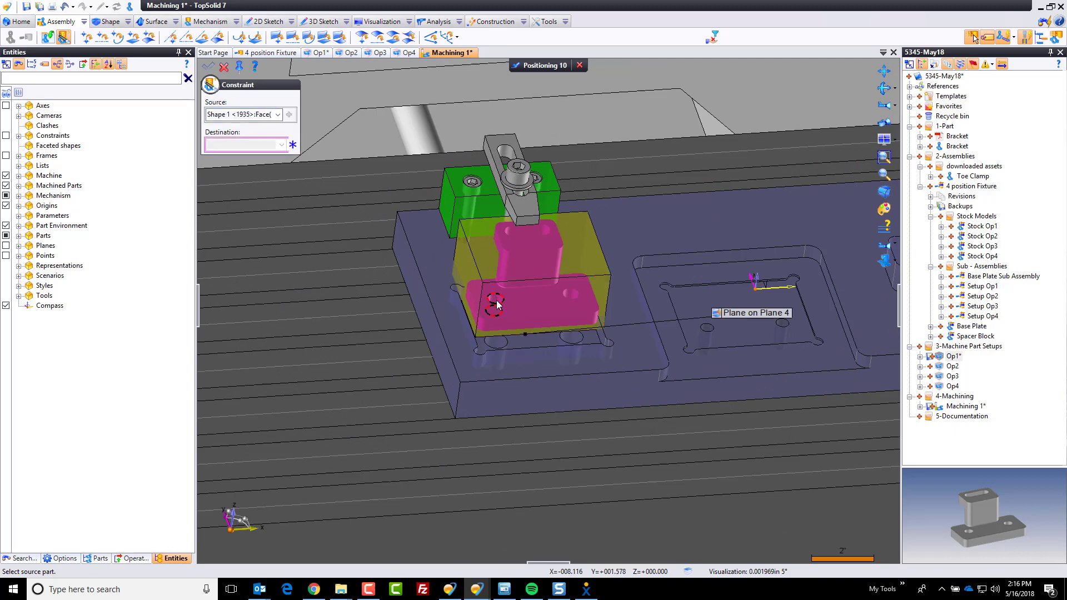
left_click(498, 343)
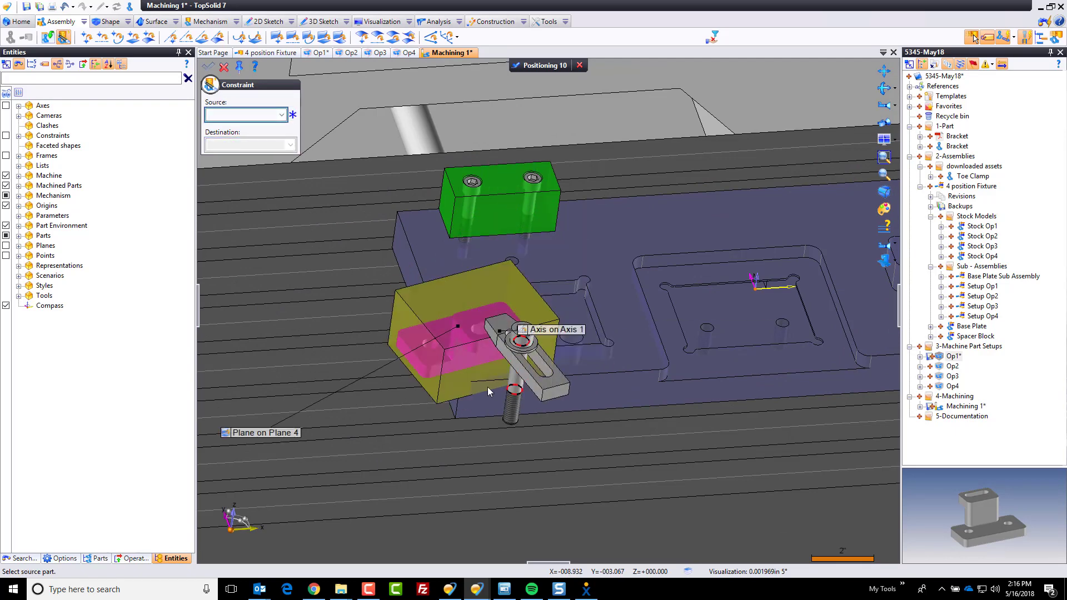
scroll(431, 344, "up", 4)
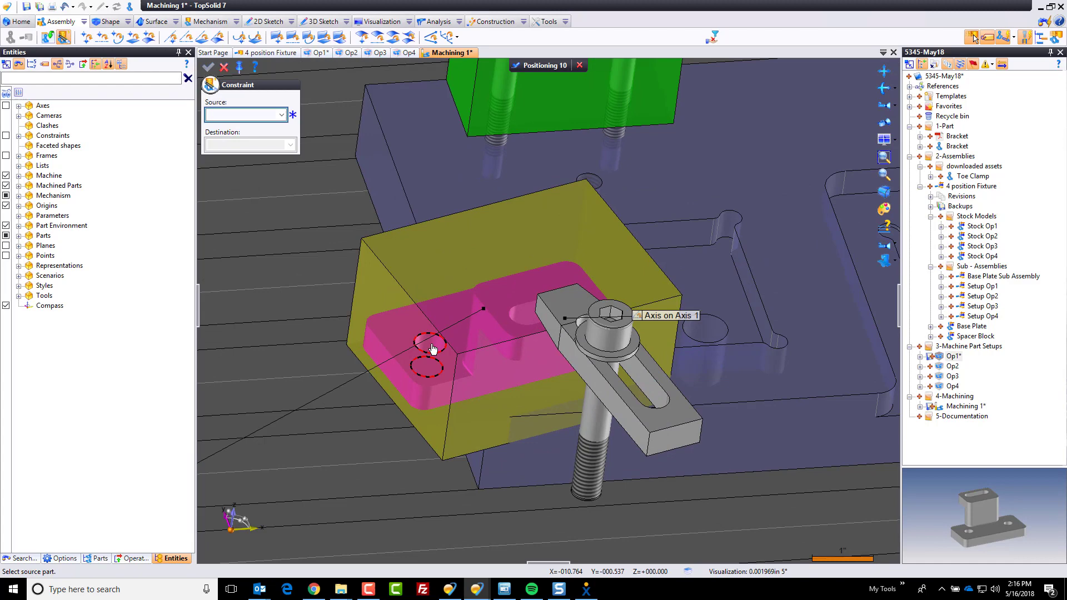
left_click(432, 347)
left_click(717, 333)
scroll(652, 359, "down", 4)
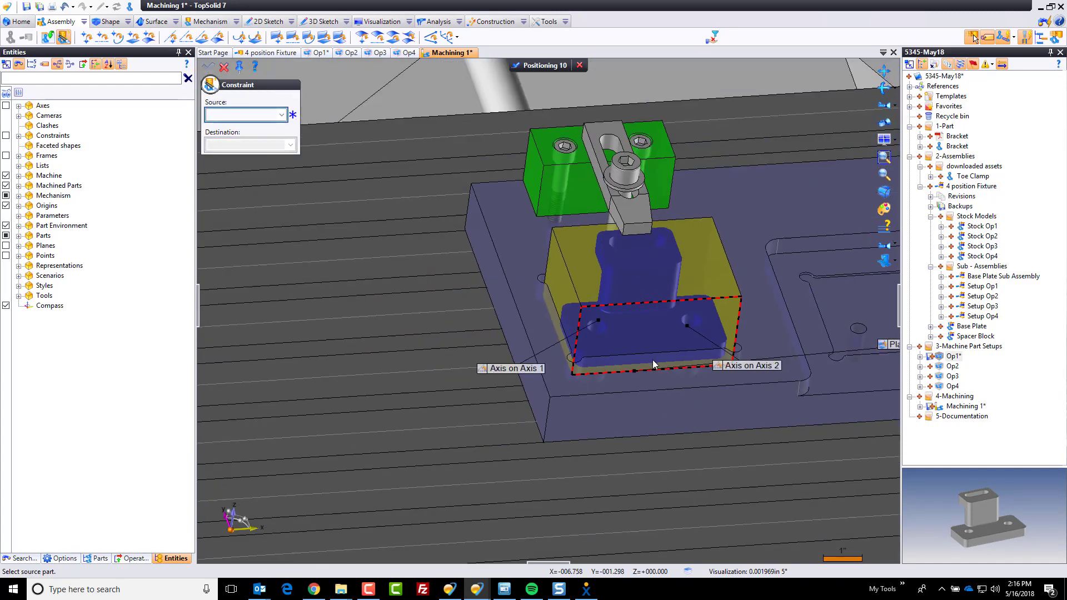
middle_click_drag(654, 376, 488, 354)
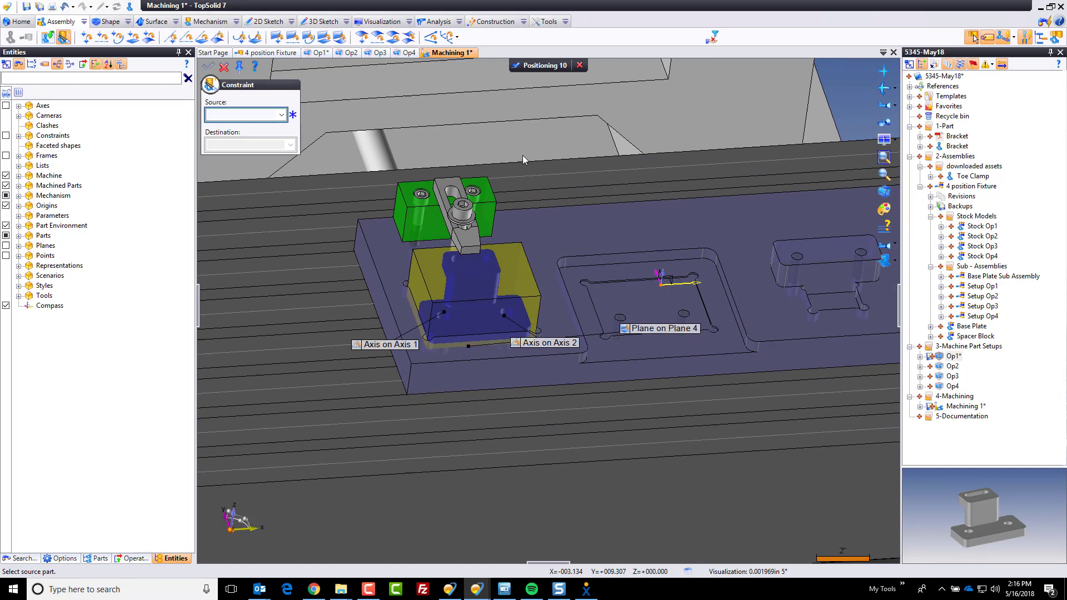
left_click(534, 67)
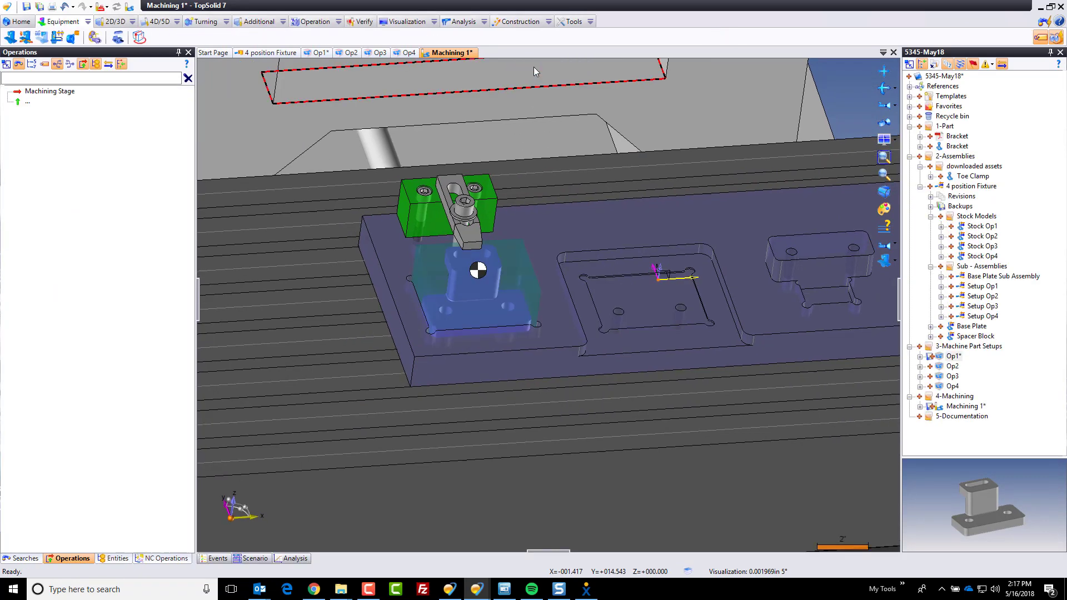
- Set the Op1 work origin type to 54
right_click(481, 275)
left_click(503, 286)
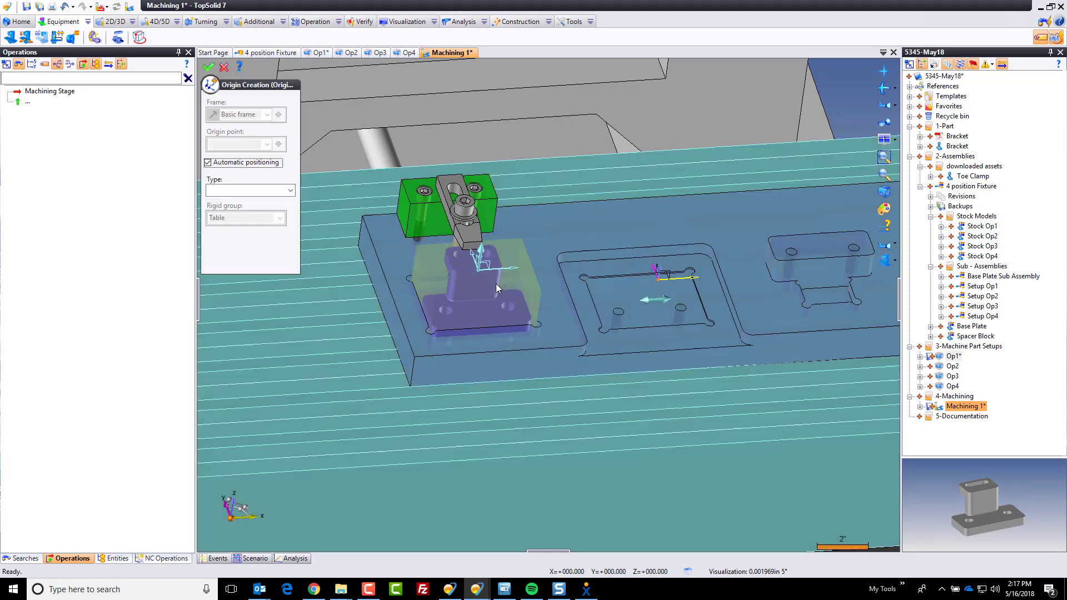
left_click(245, 191)
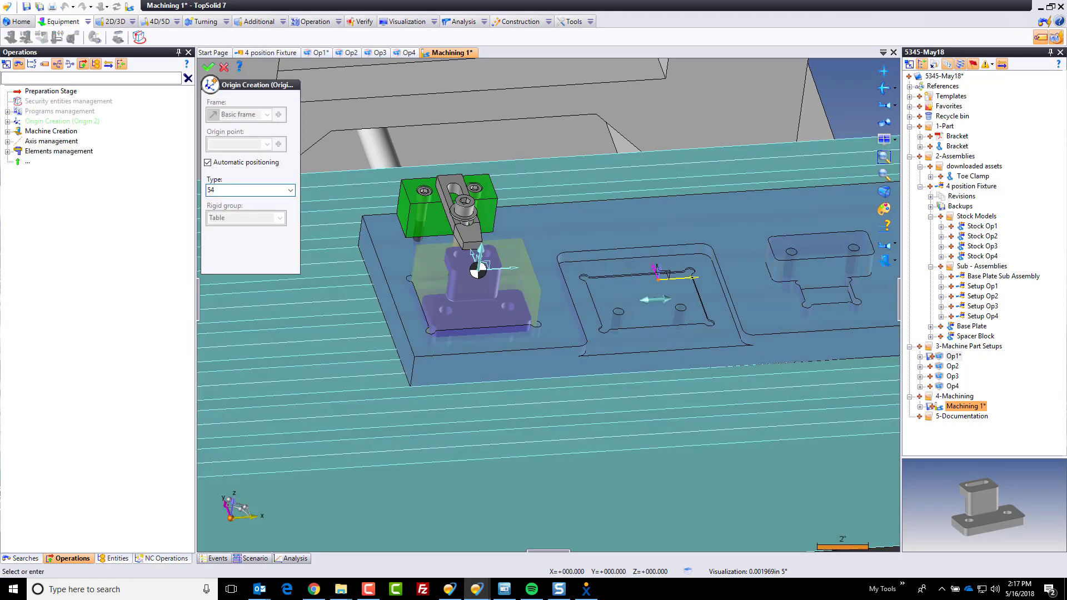
left_click(208, 67)
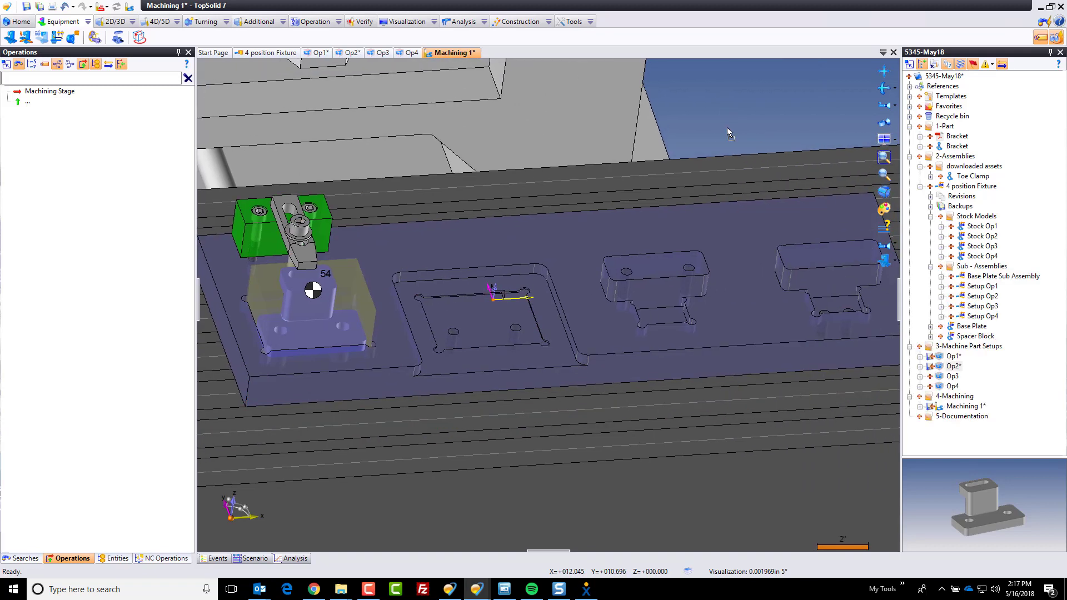
- Add Op2 as a machinable part with faceted stock
left_click_drag(952, 366, 748, 114)
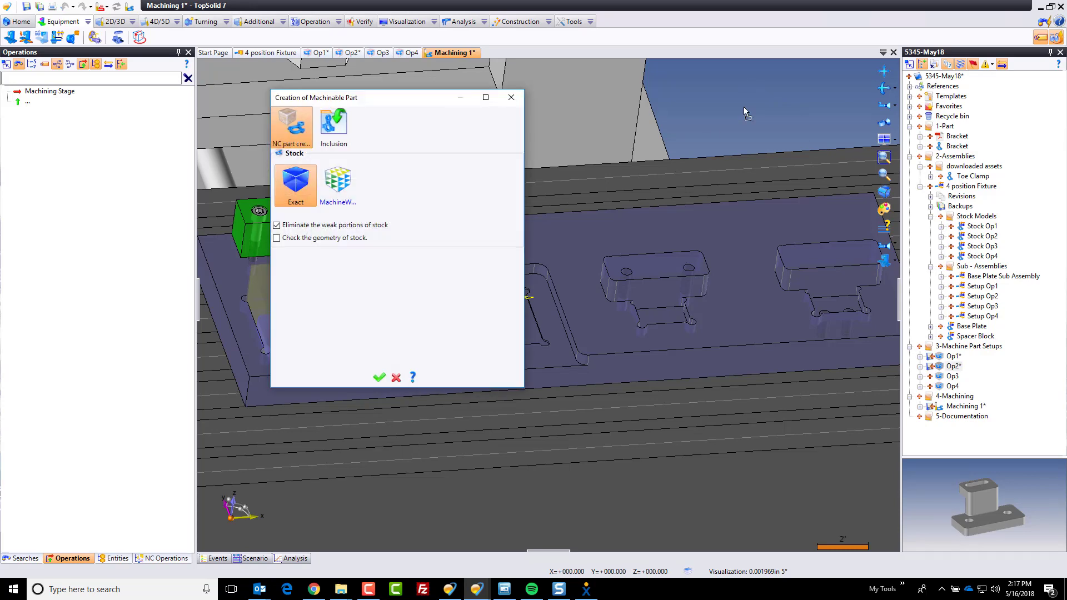
left_click(328, 192)
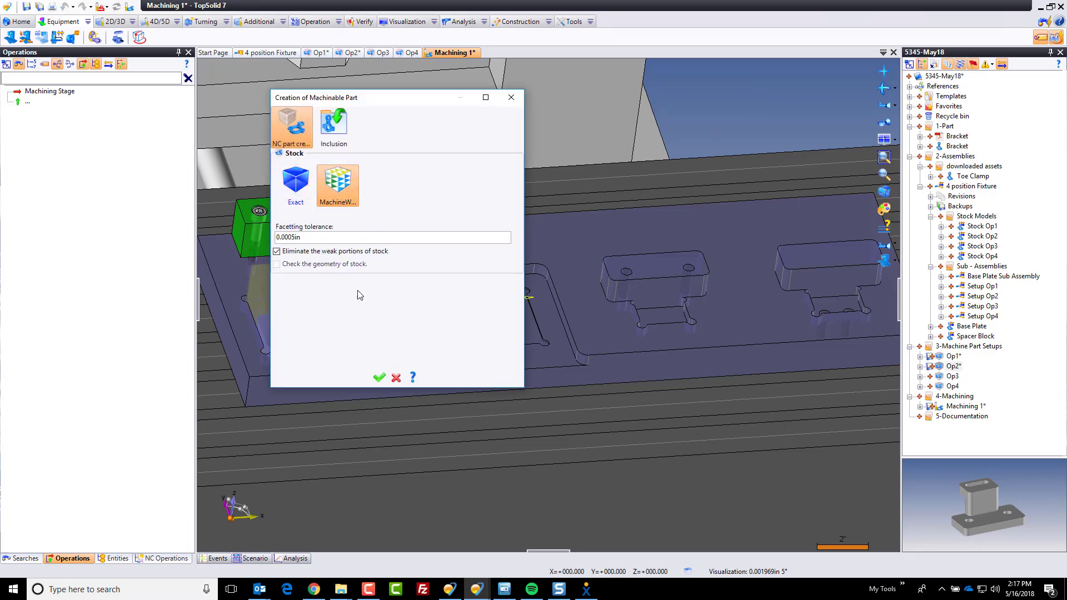
left_click(379, 378)
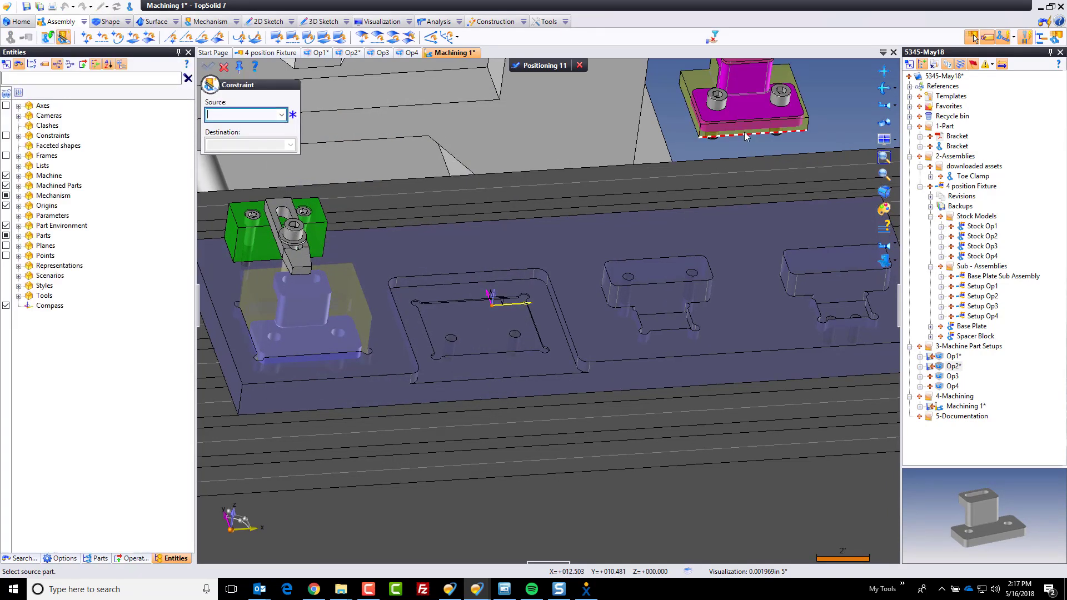
- Seat Op2 in the second pocket, aligning its face and both holes, and validate
left_click(746, 137)
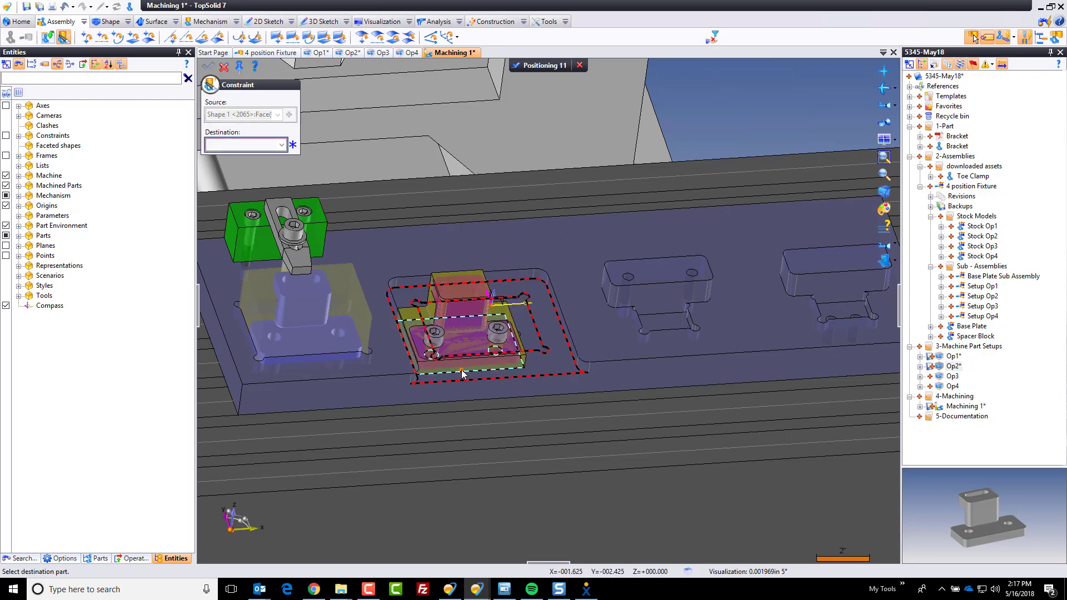
left_click(469, 336)
scroll(419, 323, "up", 5)
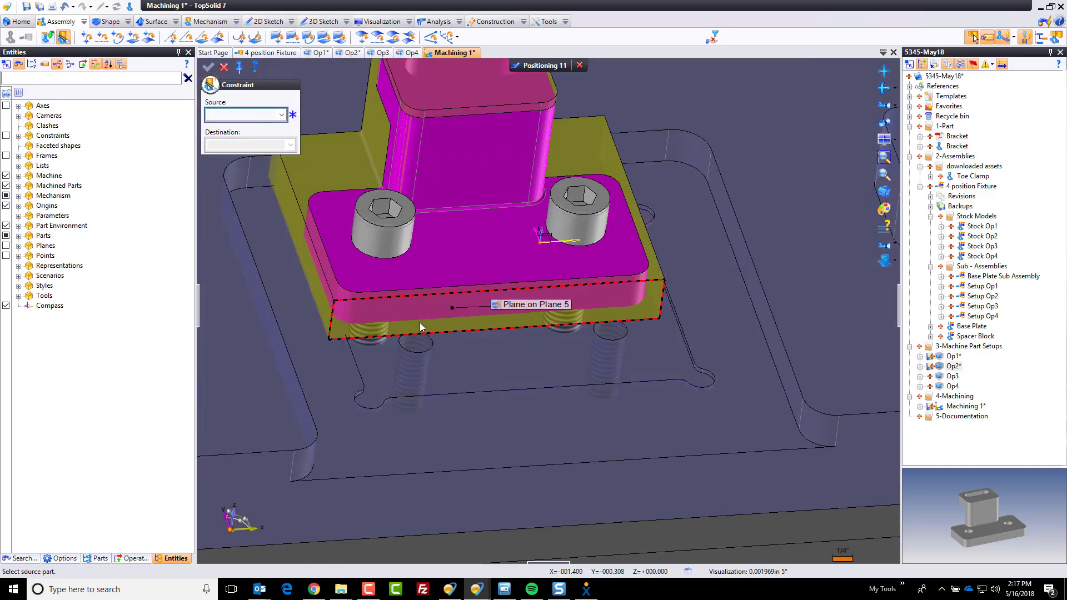
left_click(371, 334)
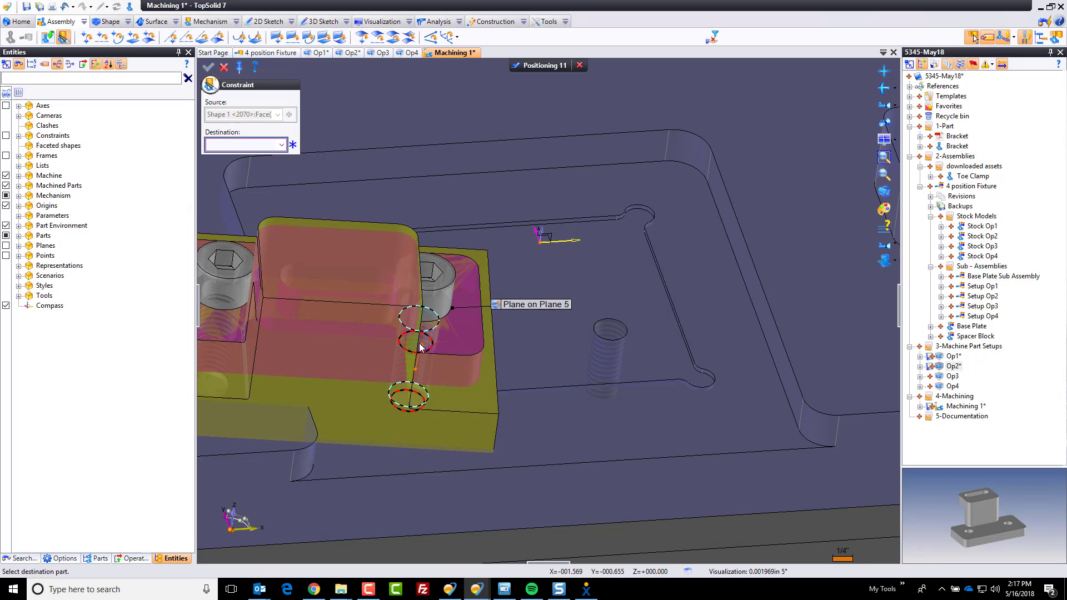
left_click(419, 344)
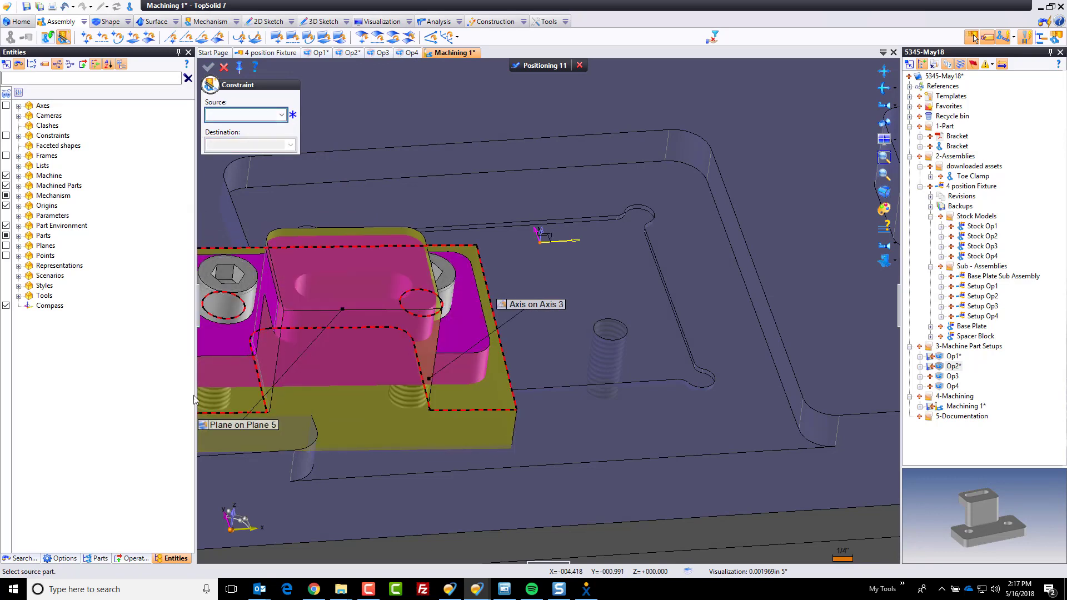
left_click(222, 410)
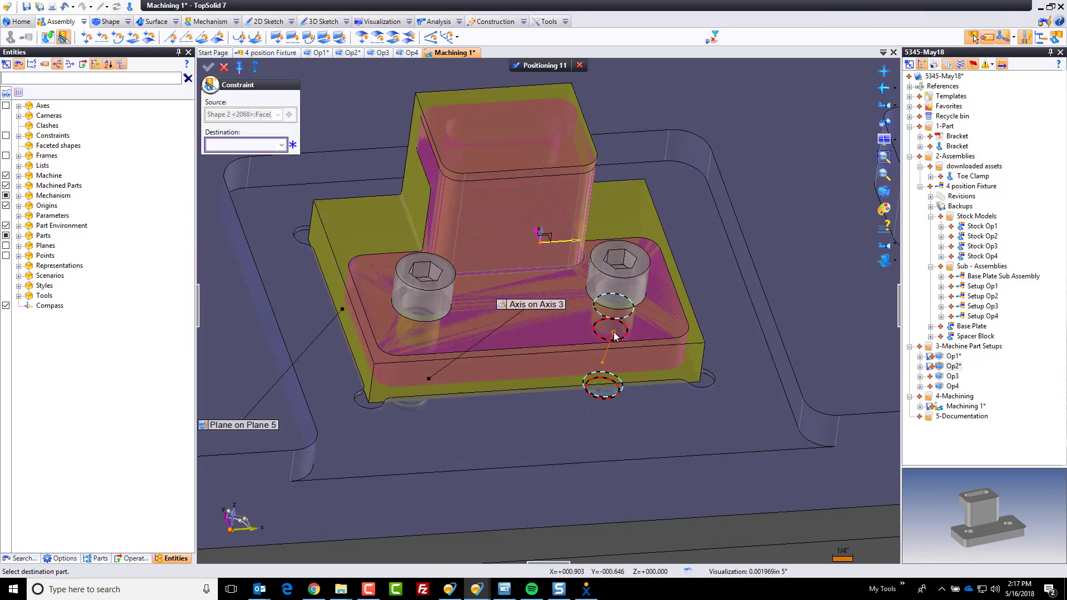
scroll(514, 368, "down", 3)
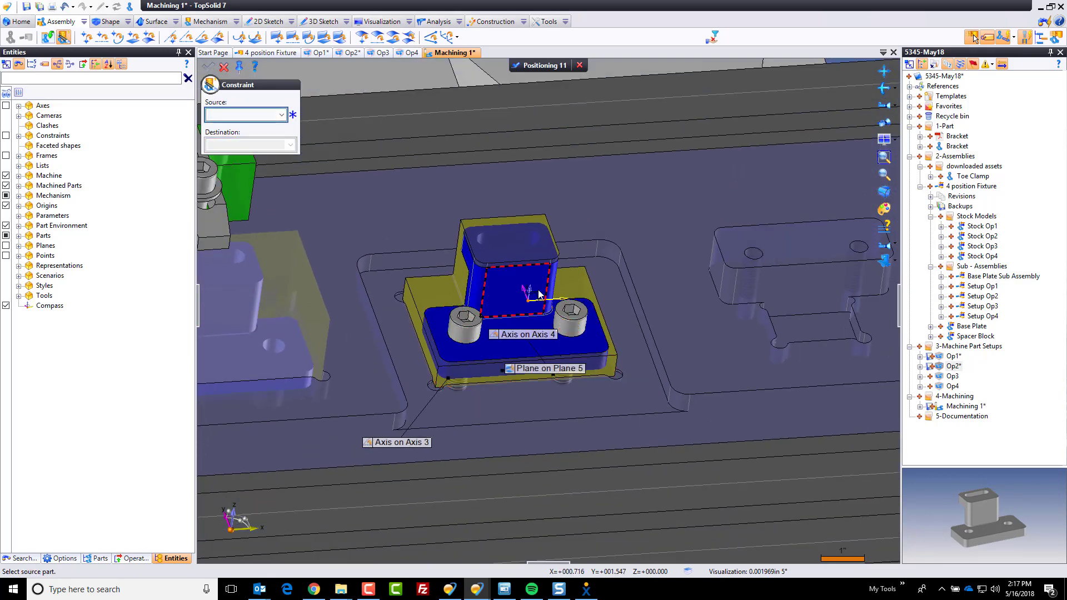
left_click(535, 69)
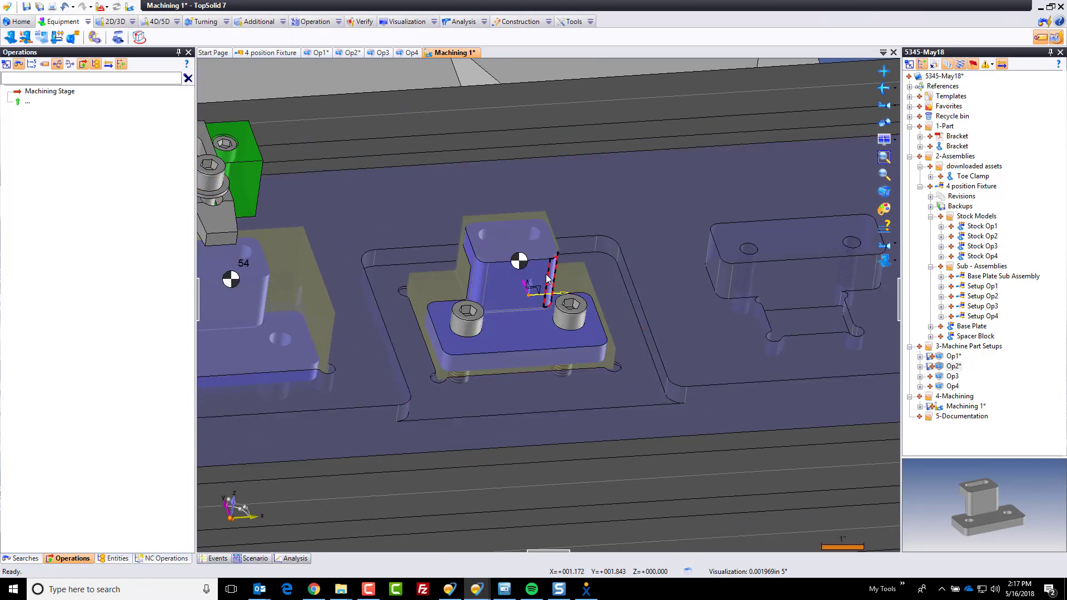
- Set the Op2 work origin type to 55
right_click(519, 262)
left_click(534, 276)
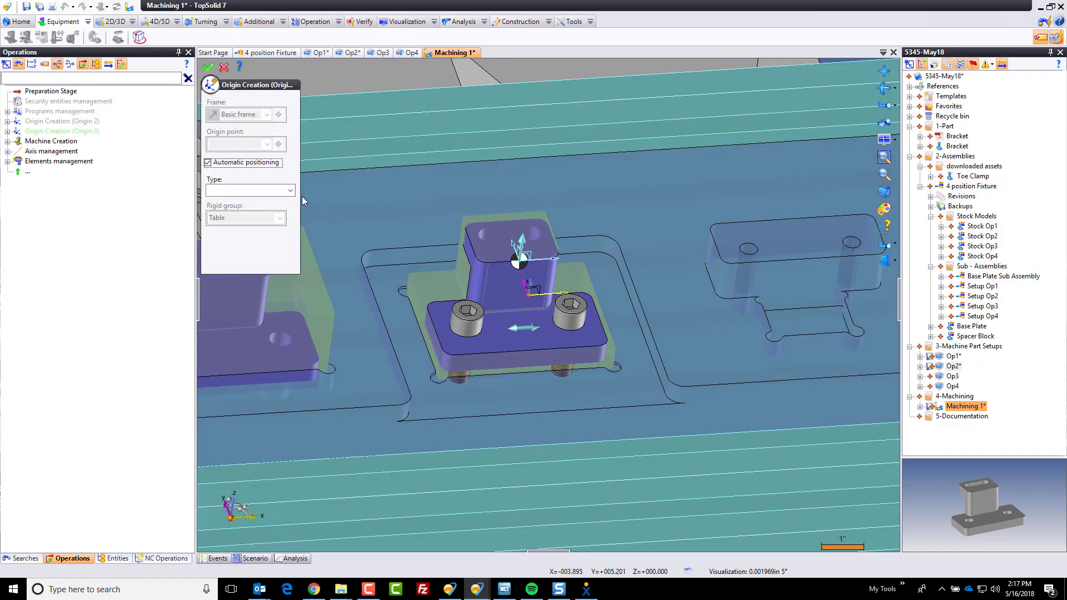
left_click(251, 190)
type("5")
key("Return")
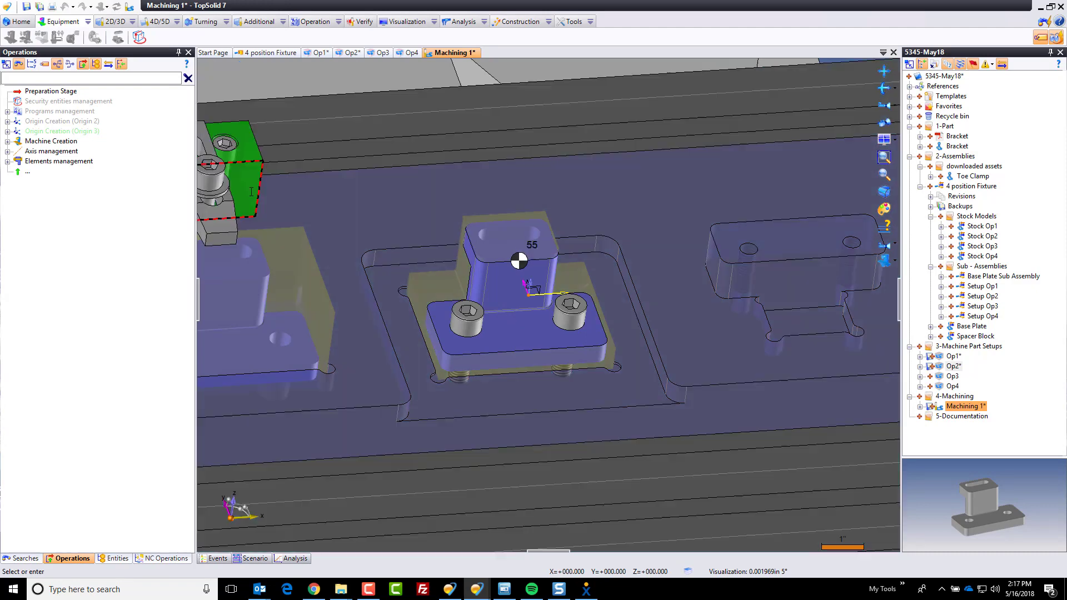
middle_click_drag(519, 257, 442, 334)
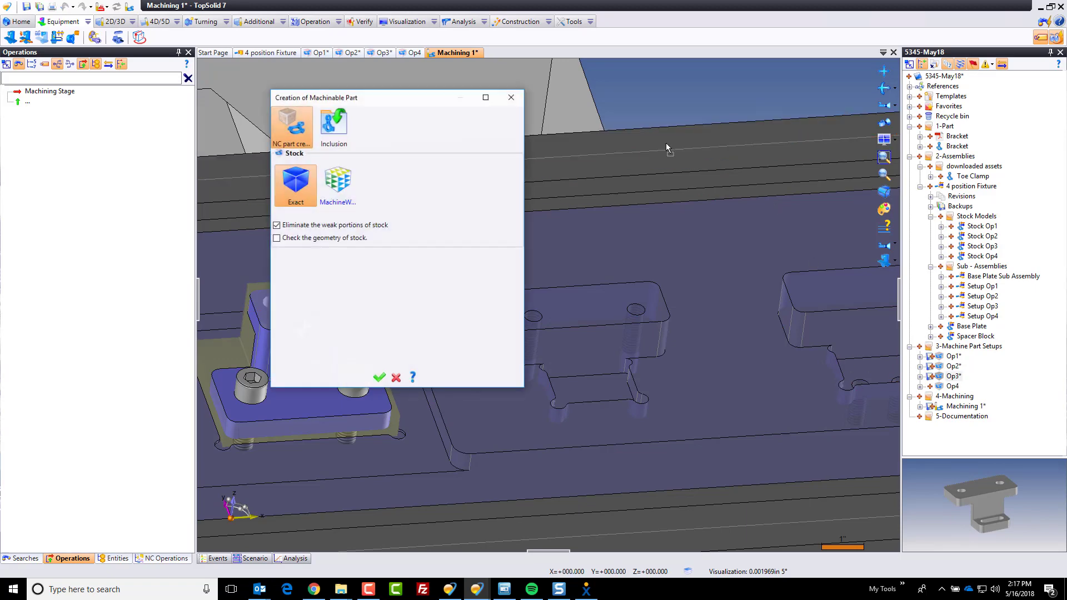
- Create Op3 with MachineWorks stock and seat it in the middle pocket, aligning both bolts
left_click(338, 185)
left_click(379, 378)
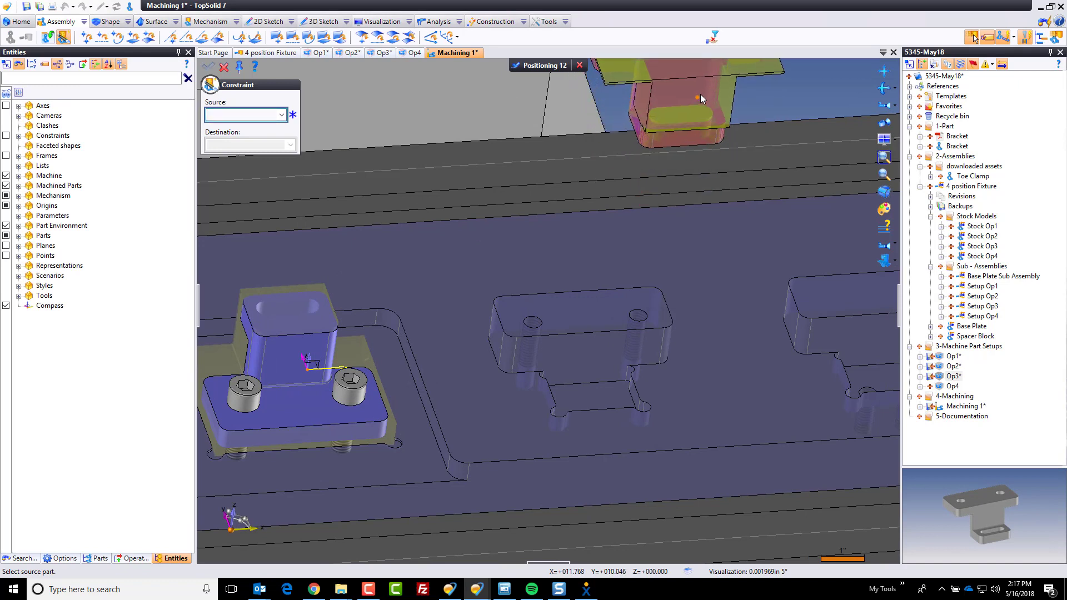
left_click(681, 129)
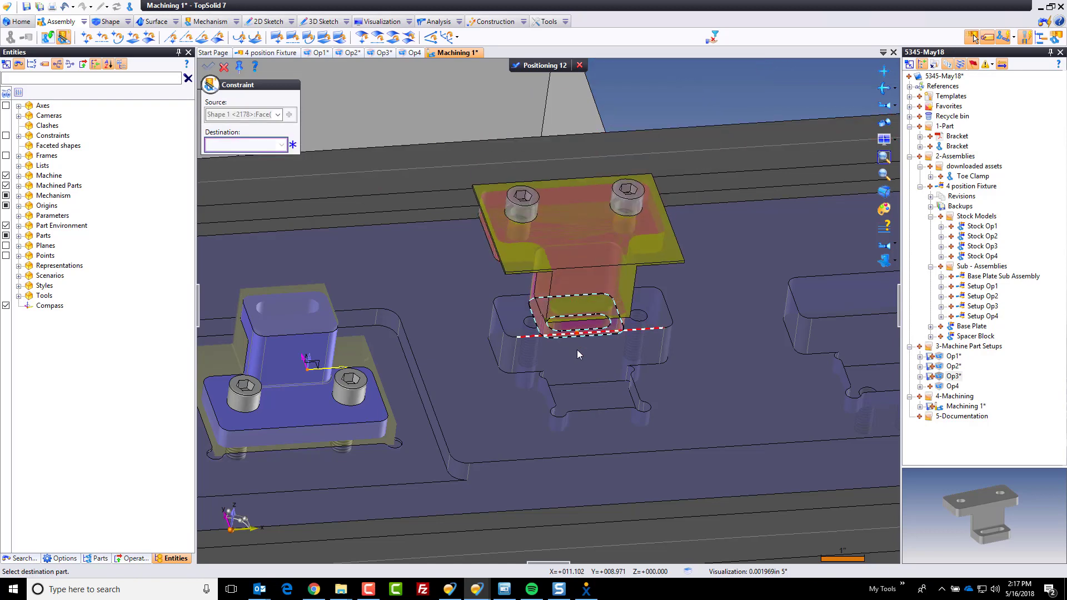
left_click(578, 354)
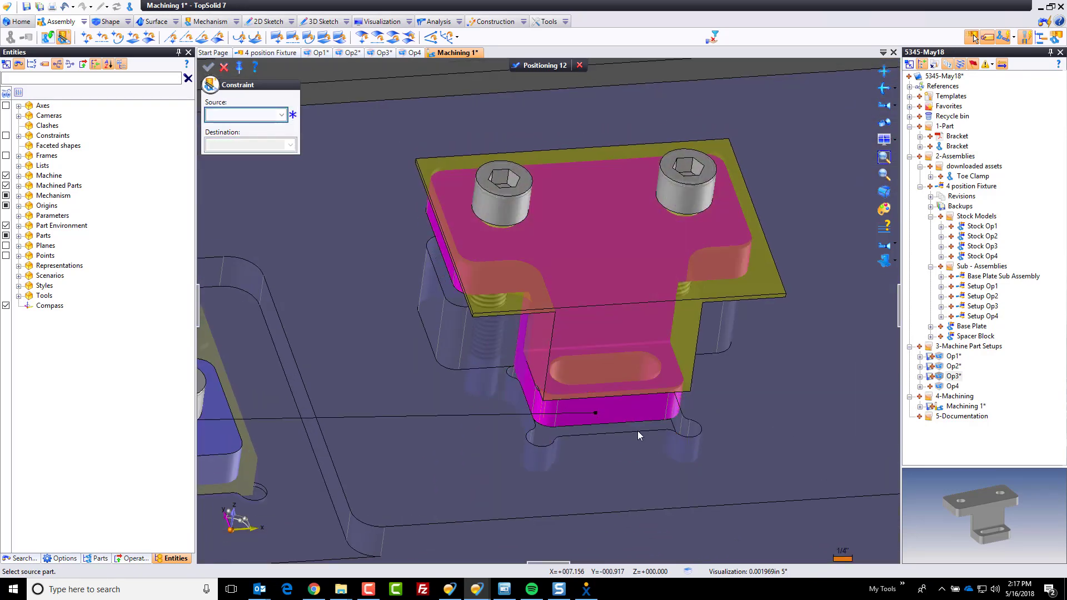
left_click(502, 200)
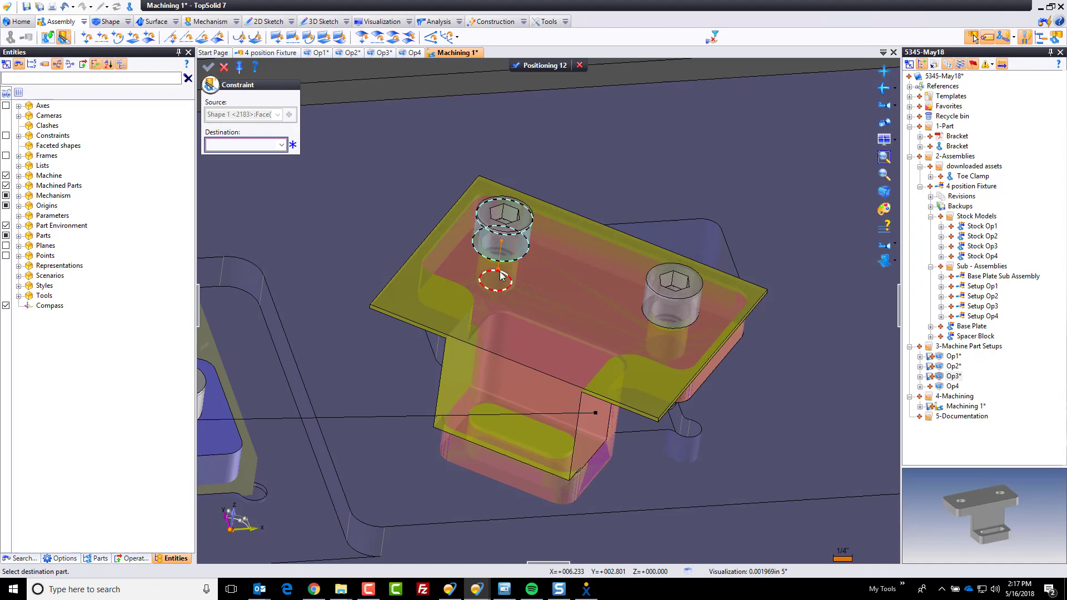
left_click(502, 276)
left_click(688, 290)
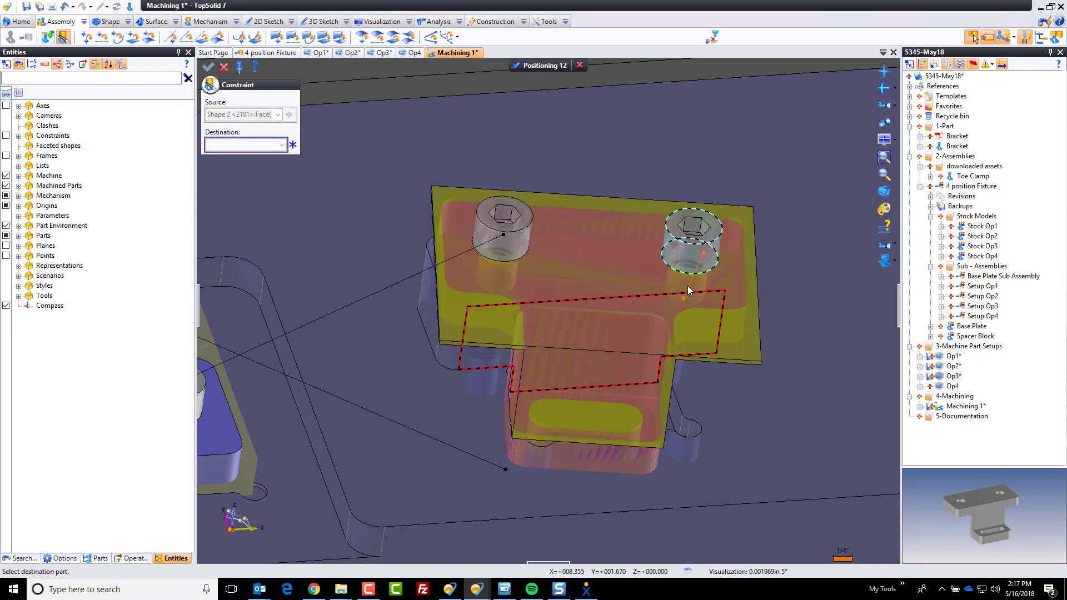
left_click(628, 275)
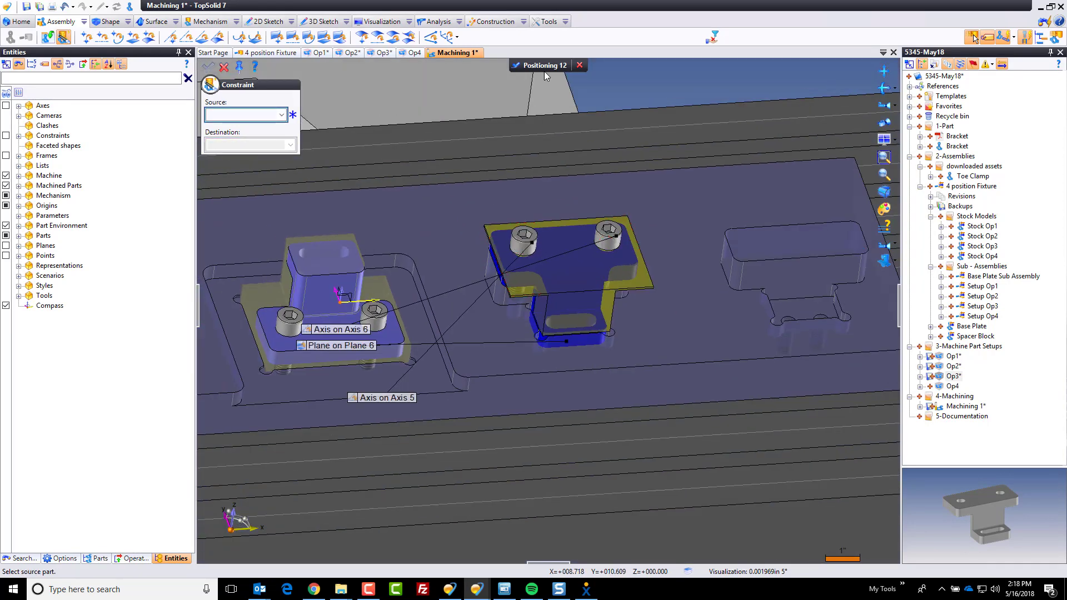
left_click(544, 69)
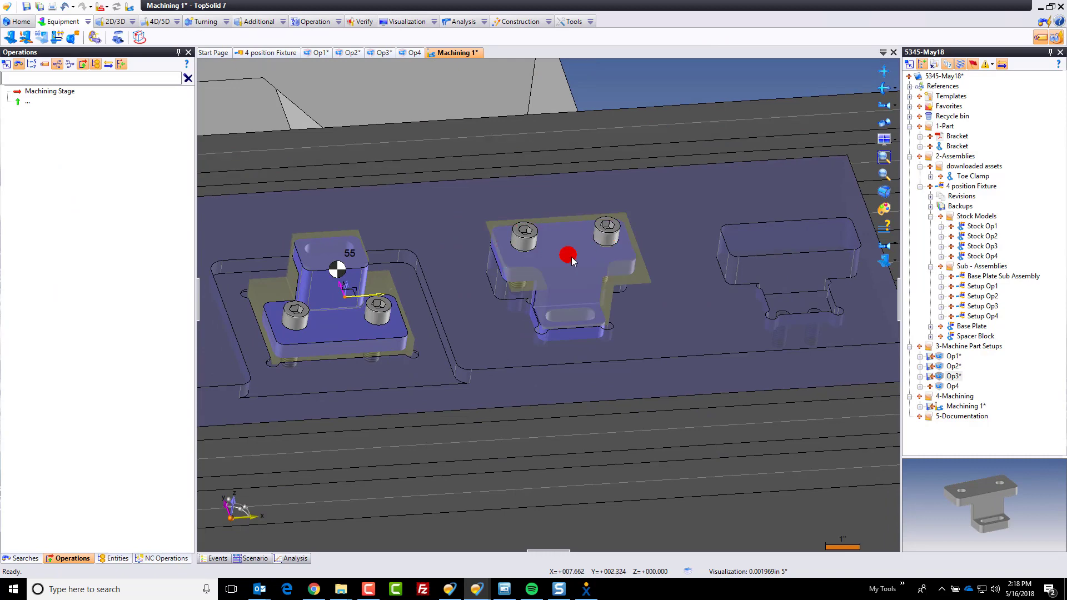
- Set the Op3 work origin type to 56
right_click(573, 261)
left_click(578, 272)
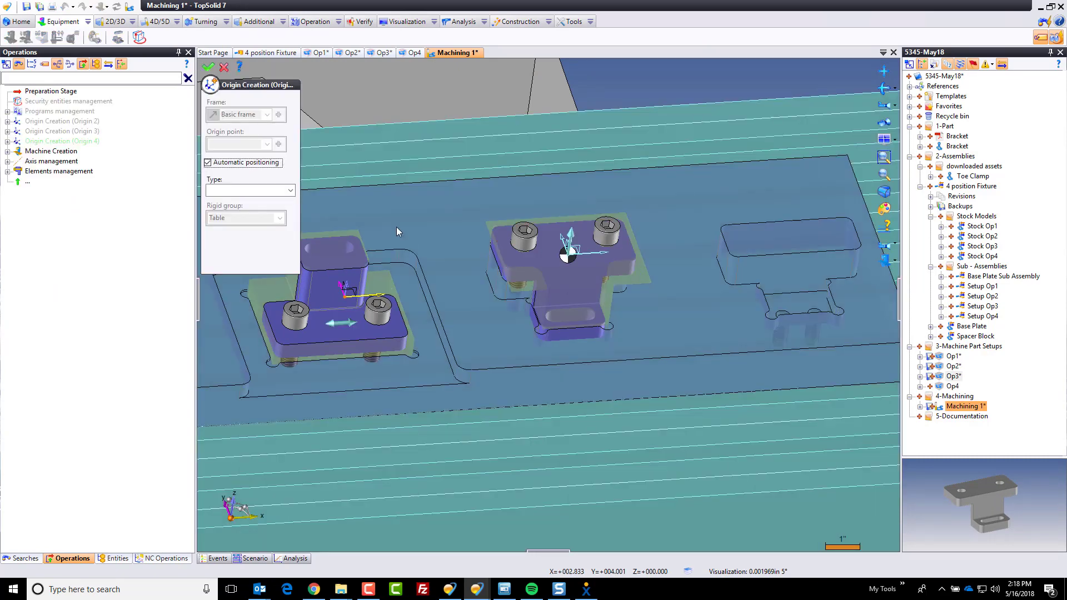
left_click(236, 192)
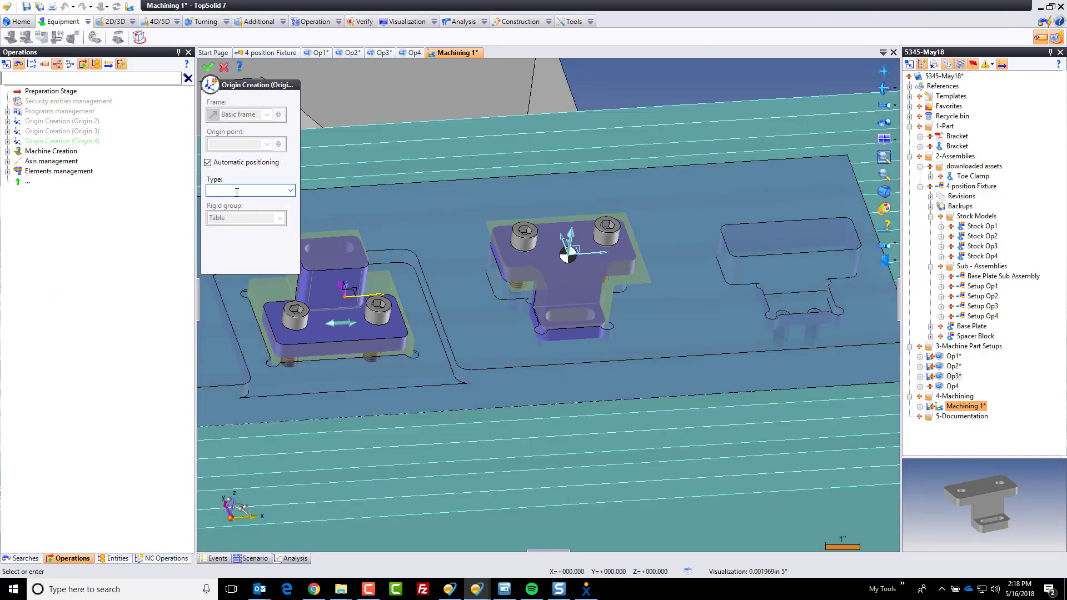
key("Return")
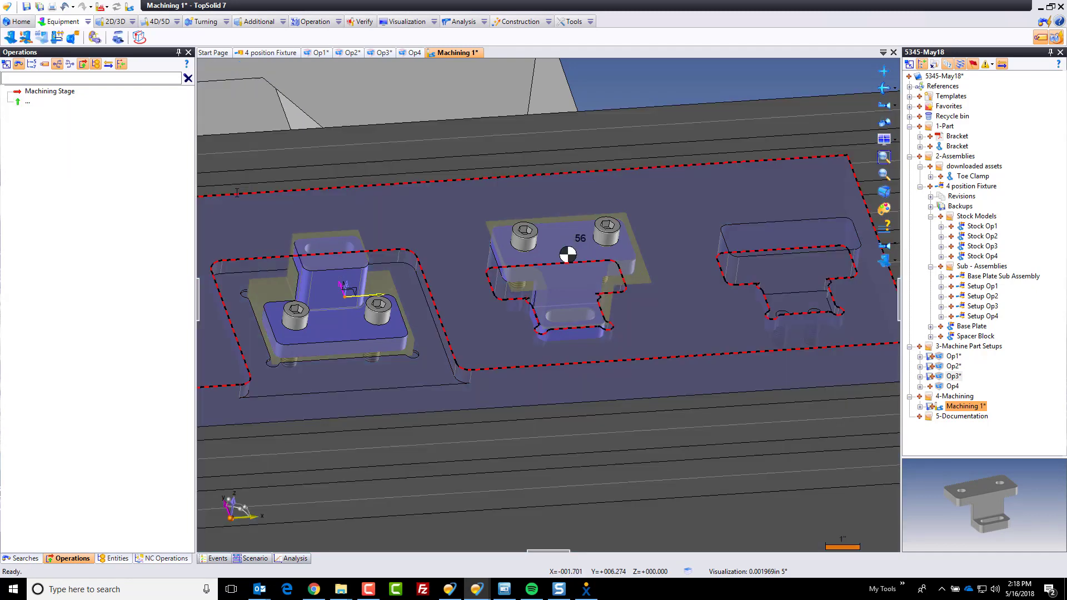
middle_click_drag(723, 347, 640, 345)
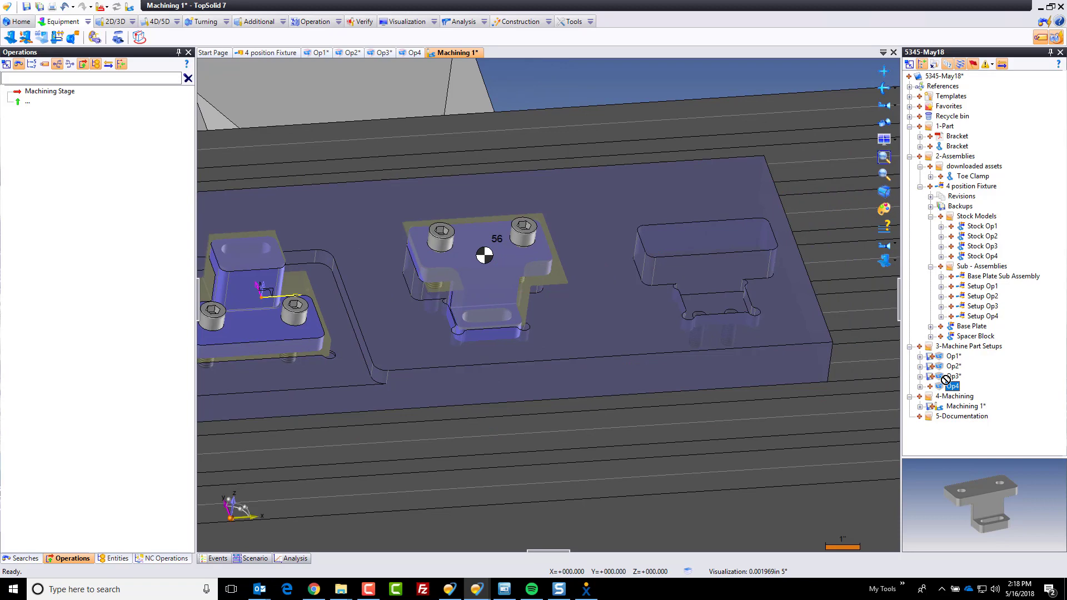
- Add Op4 as a machinable part with MachineWorks stock
left_click_drag(944, 378, 815, 204)
left_click(338, 184)
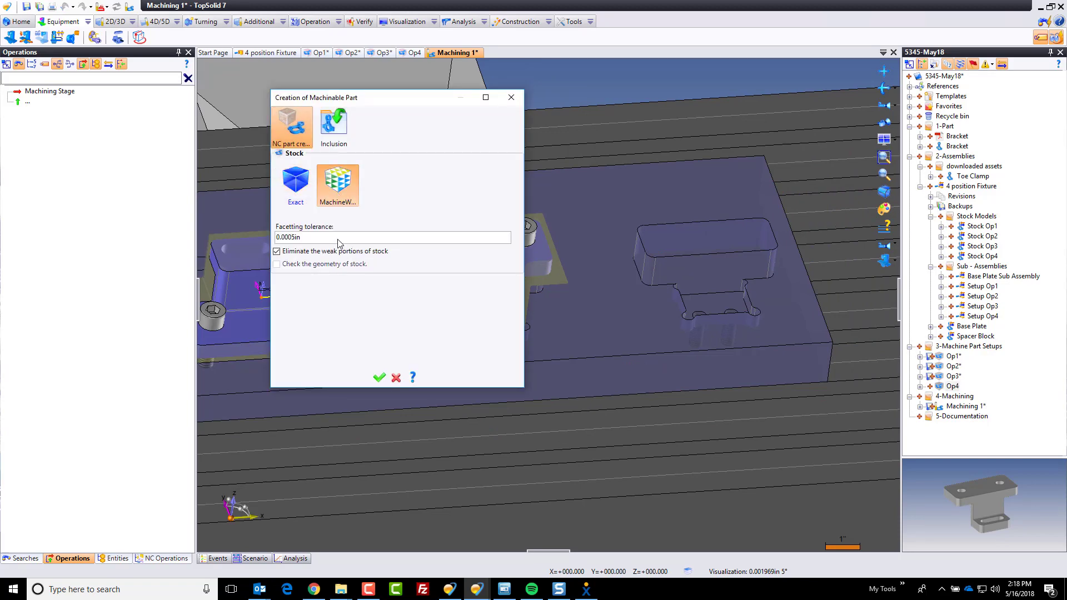
left_click(379, 379)
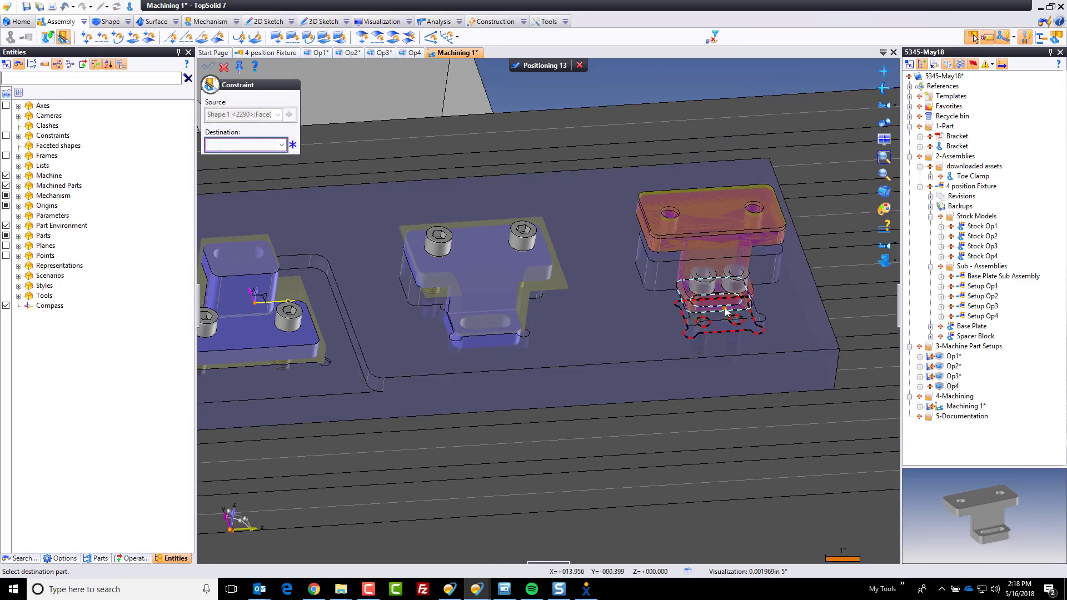
- Seat Op4 in the last pocket with face and screw-axis constraints, and validate
scroll(713, 316, "up", 5)
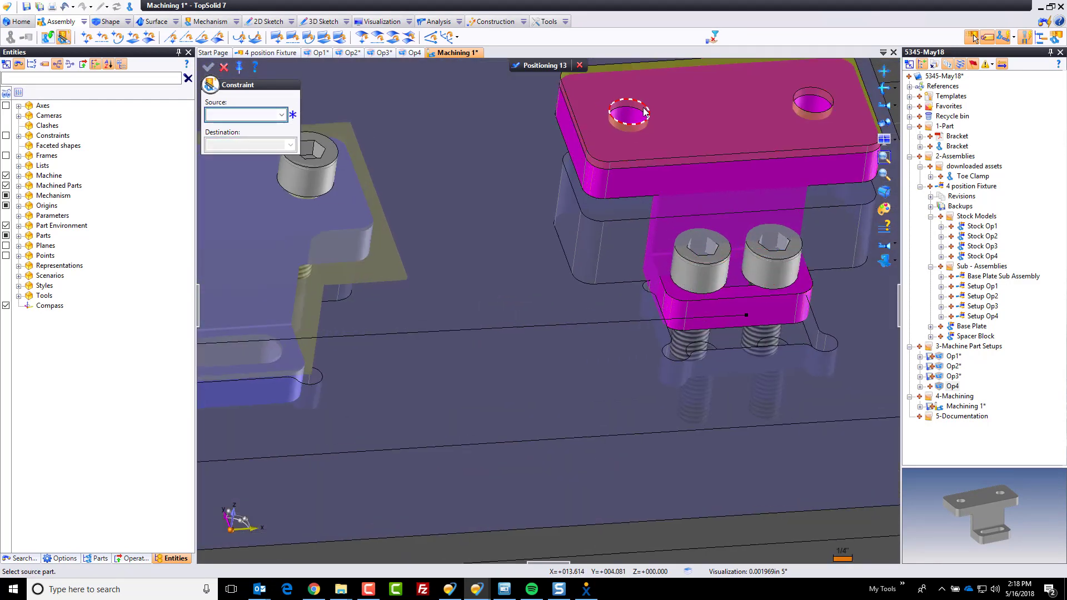
left_click(709, 280)
left_click(711, 343)
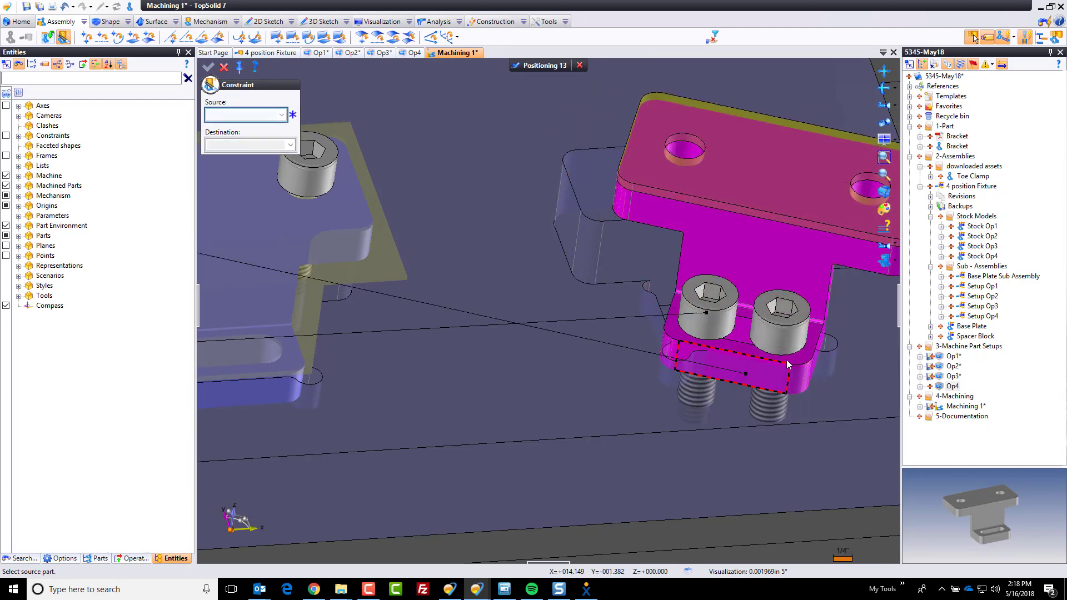
left_click(791, 342)
scroll(778, 336, "up", 4)
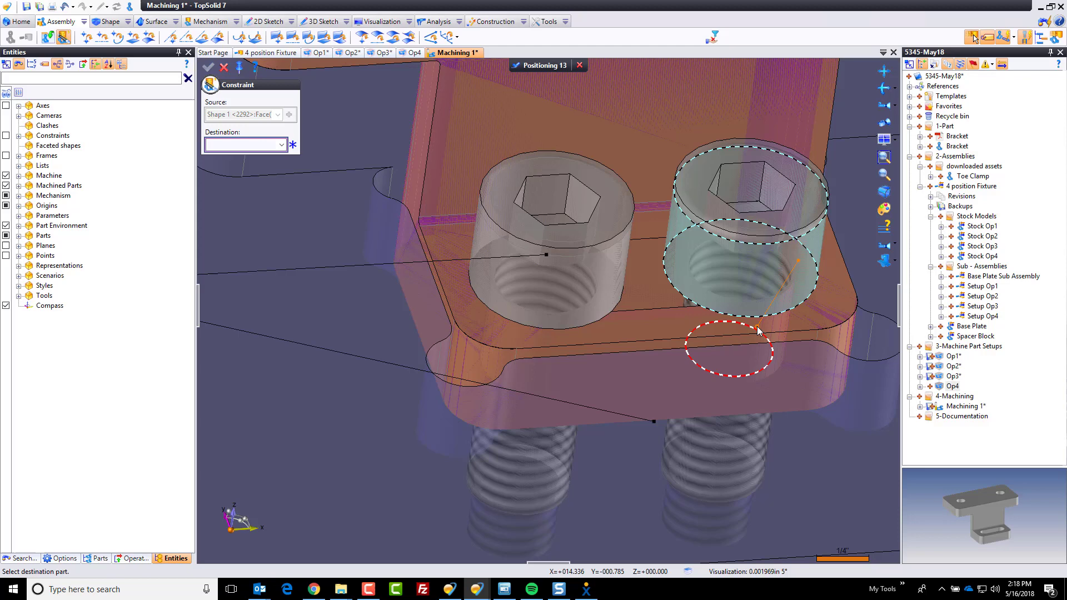
left_click(745, 340)
scroll(727, 385, "down", 5)
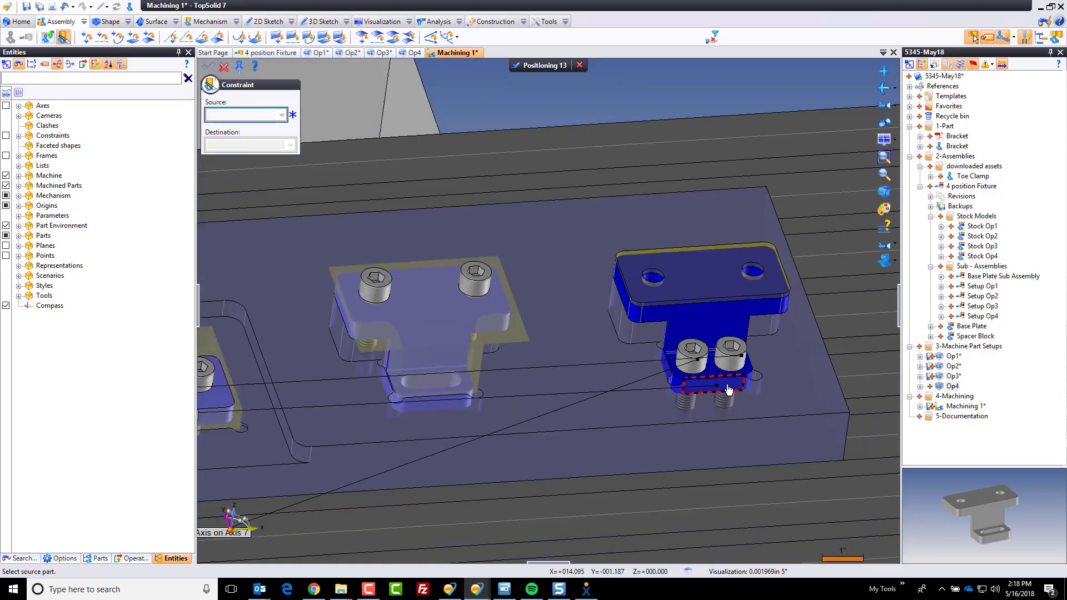
left_click(532, 66)
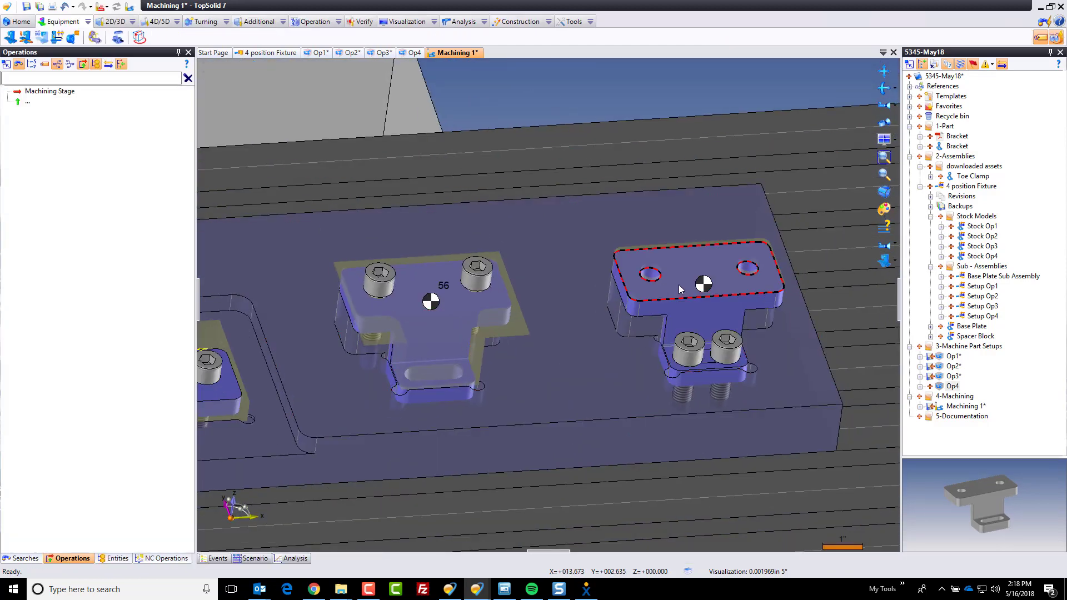
- Set the Op4 work origin type to 57
right_click(702, 283)
left_click(723, 300)
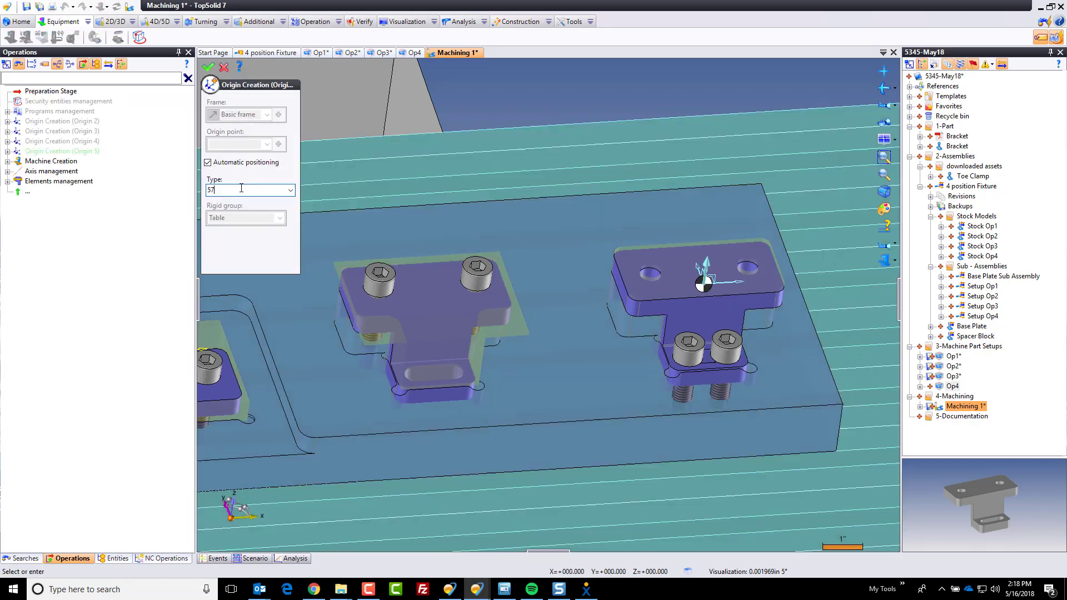
left_click(208, 67)
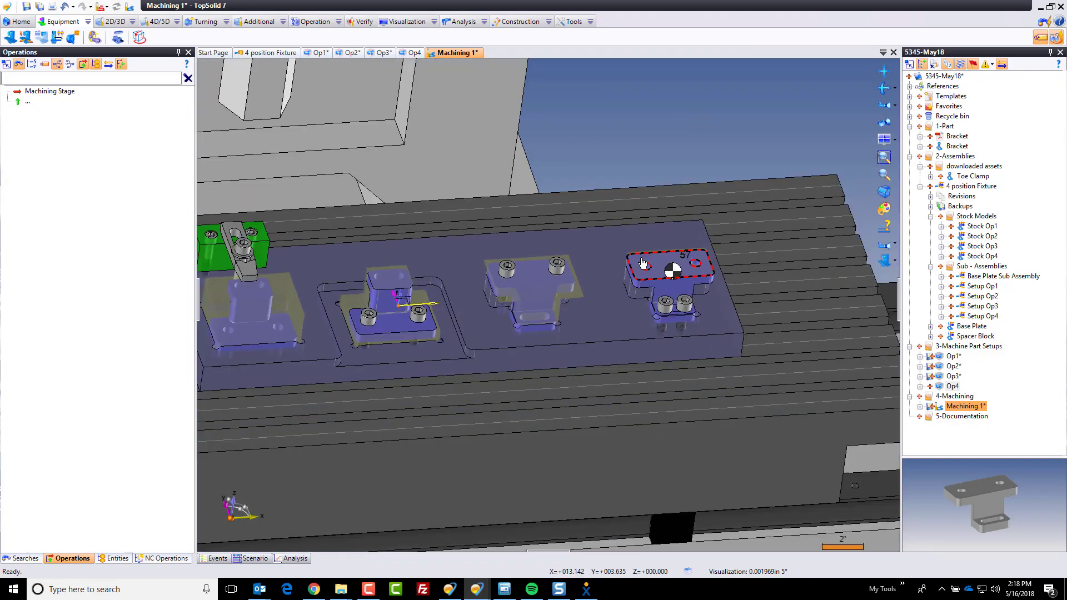
- Zoom out and orbit to show the whole Haas VF4 with the four-part fixture
scroll(643, 262, "down", 5)
middle_click_drag(645, 267, 687, 188)
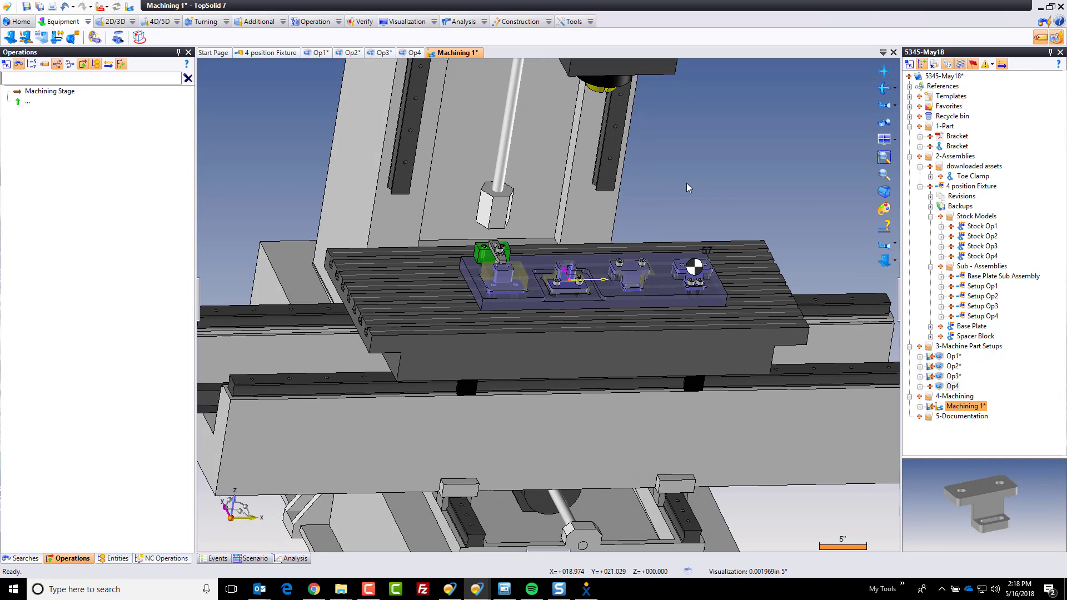